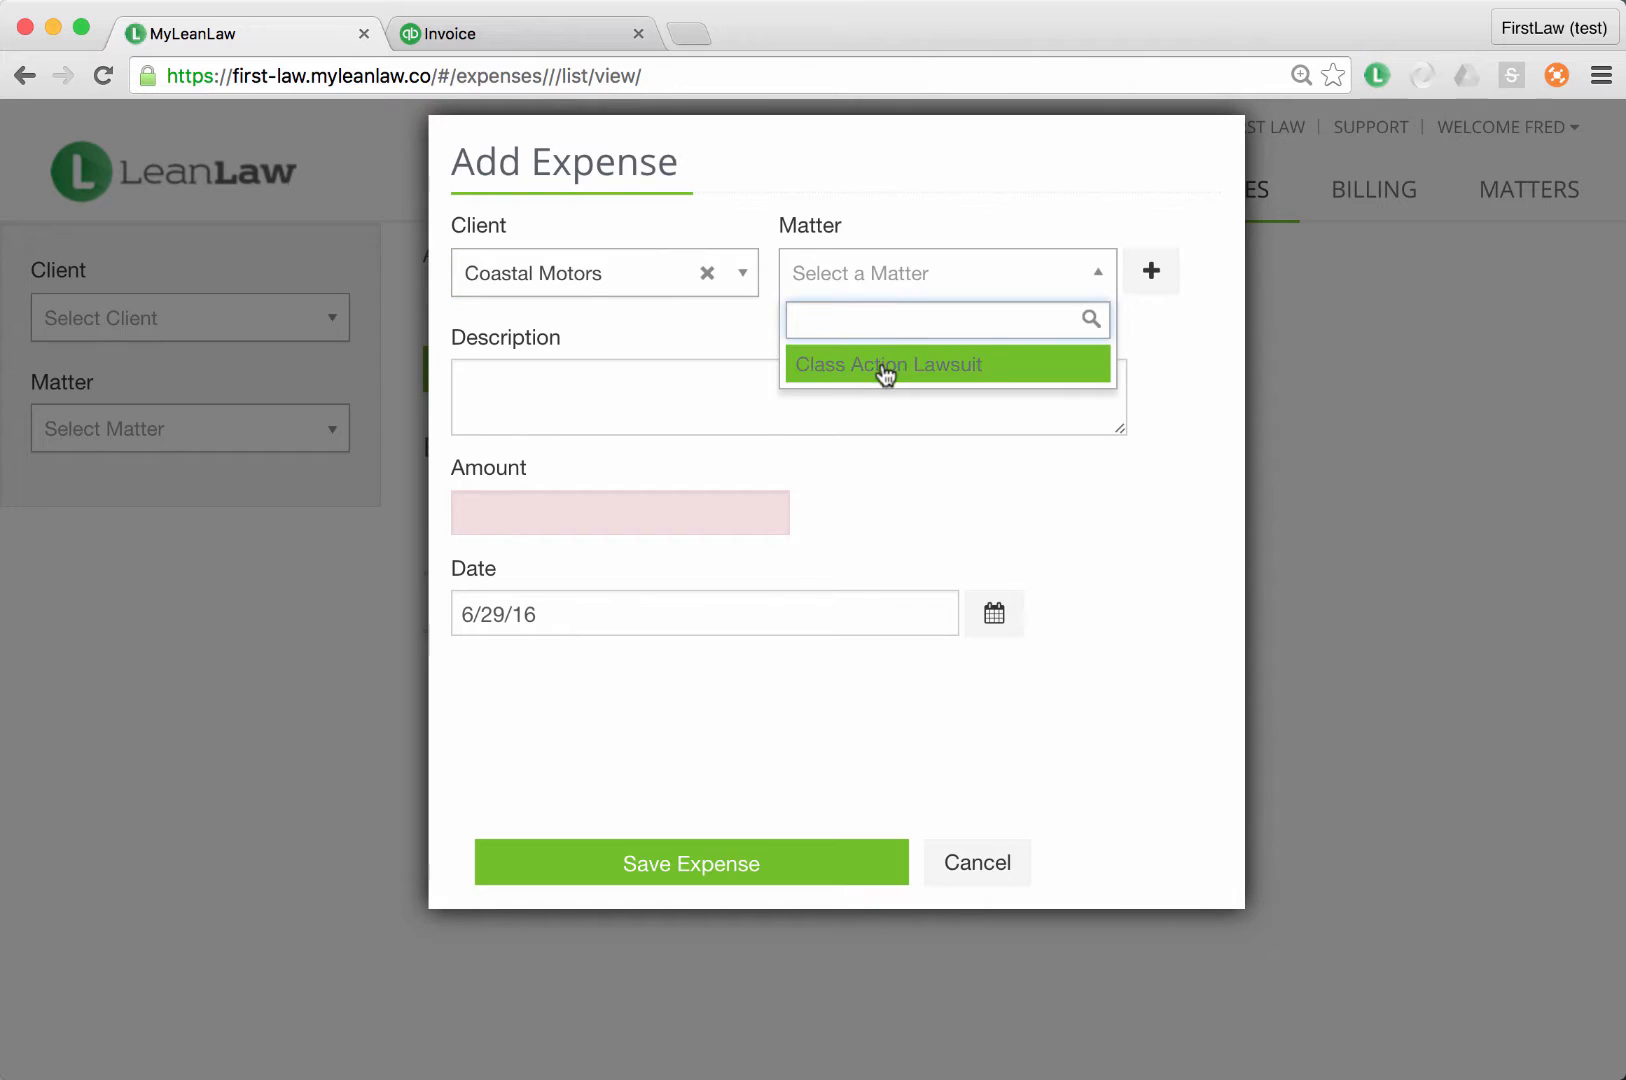
# Step: Assign the new expense to the Class Action Lawsuit matter, describe it as "Paper clips" with amount 20, and save it
pyautogui.click(882, 374)
pyautogui.click(646, 401)
pyautogui.write('Paper clips')
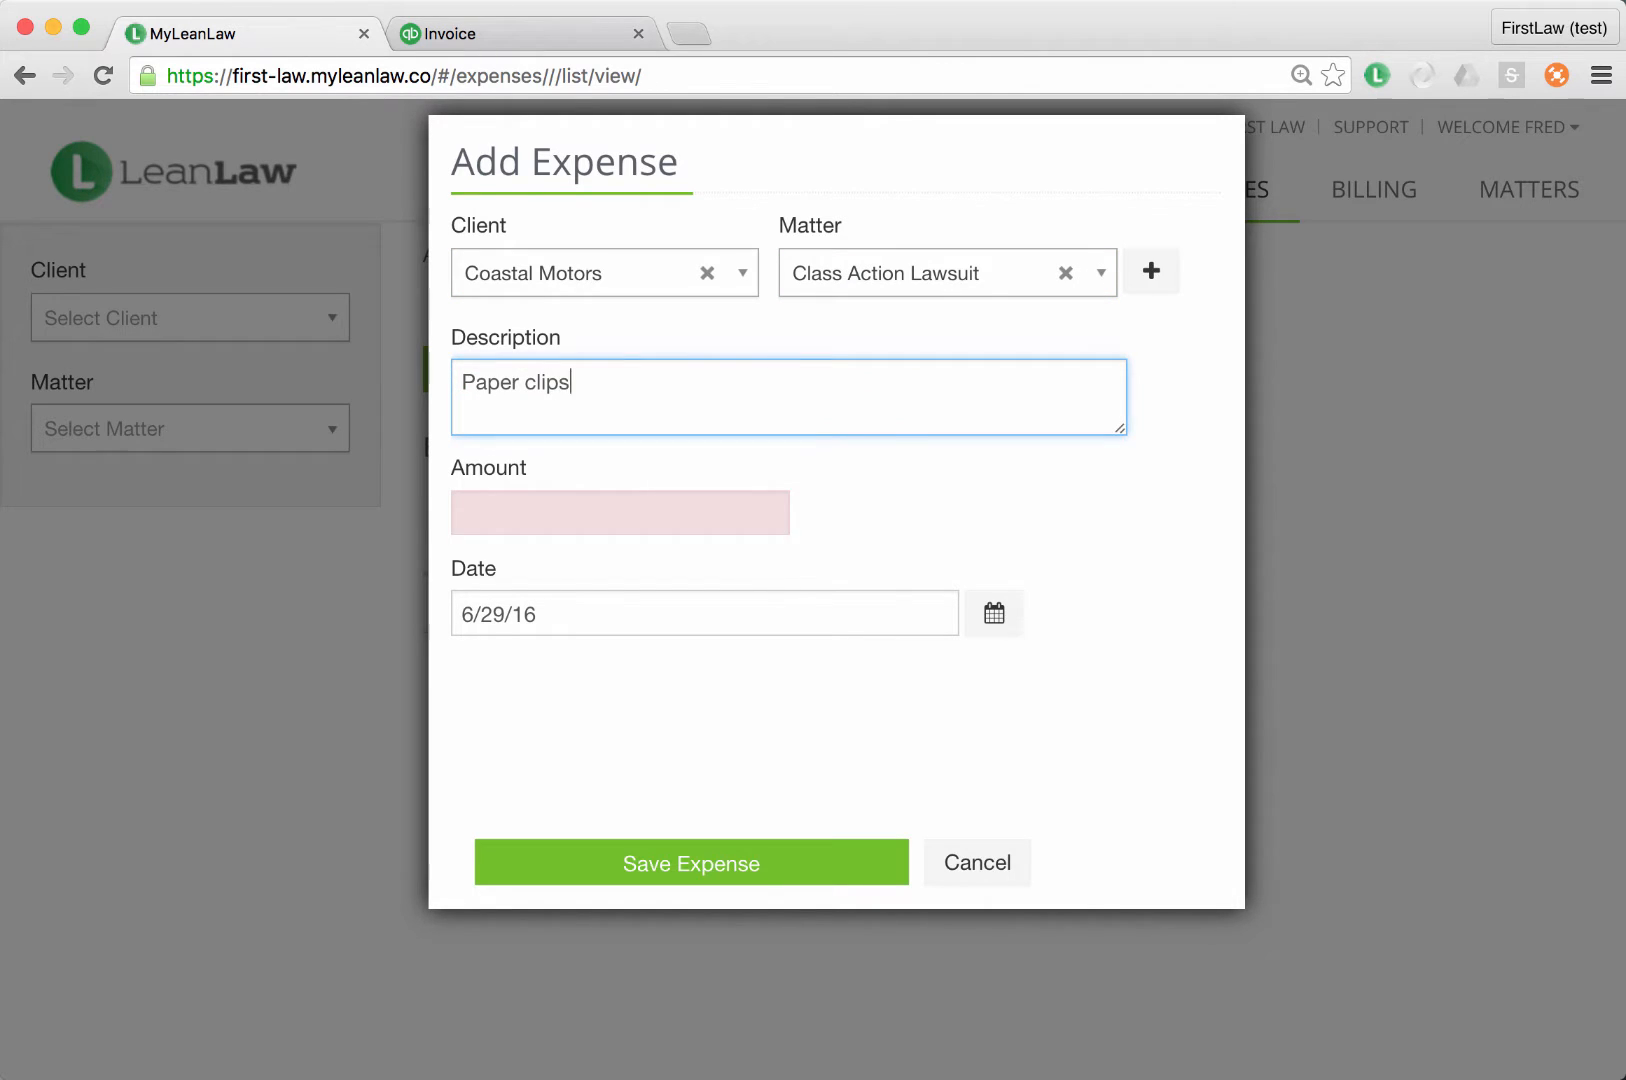
pyautogui.press('Tab')
pyautogui.write('20')
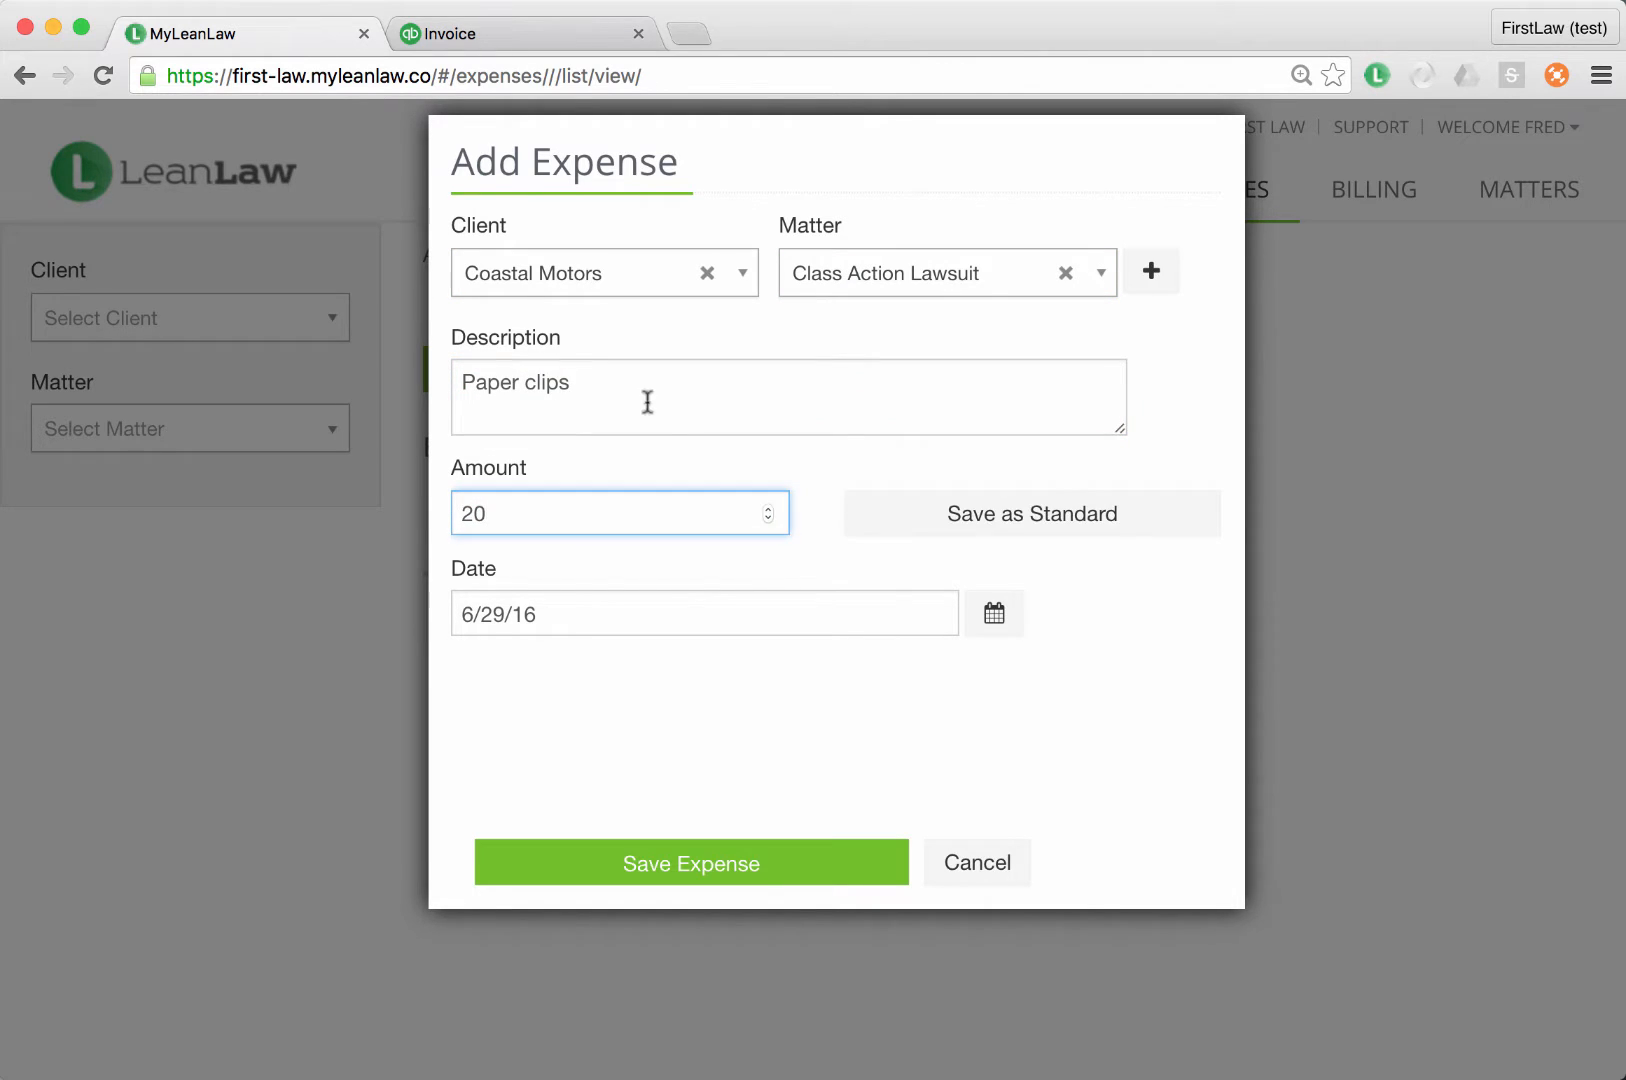
pyautogui.click(703, 876)
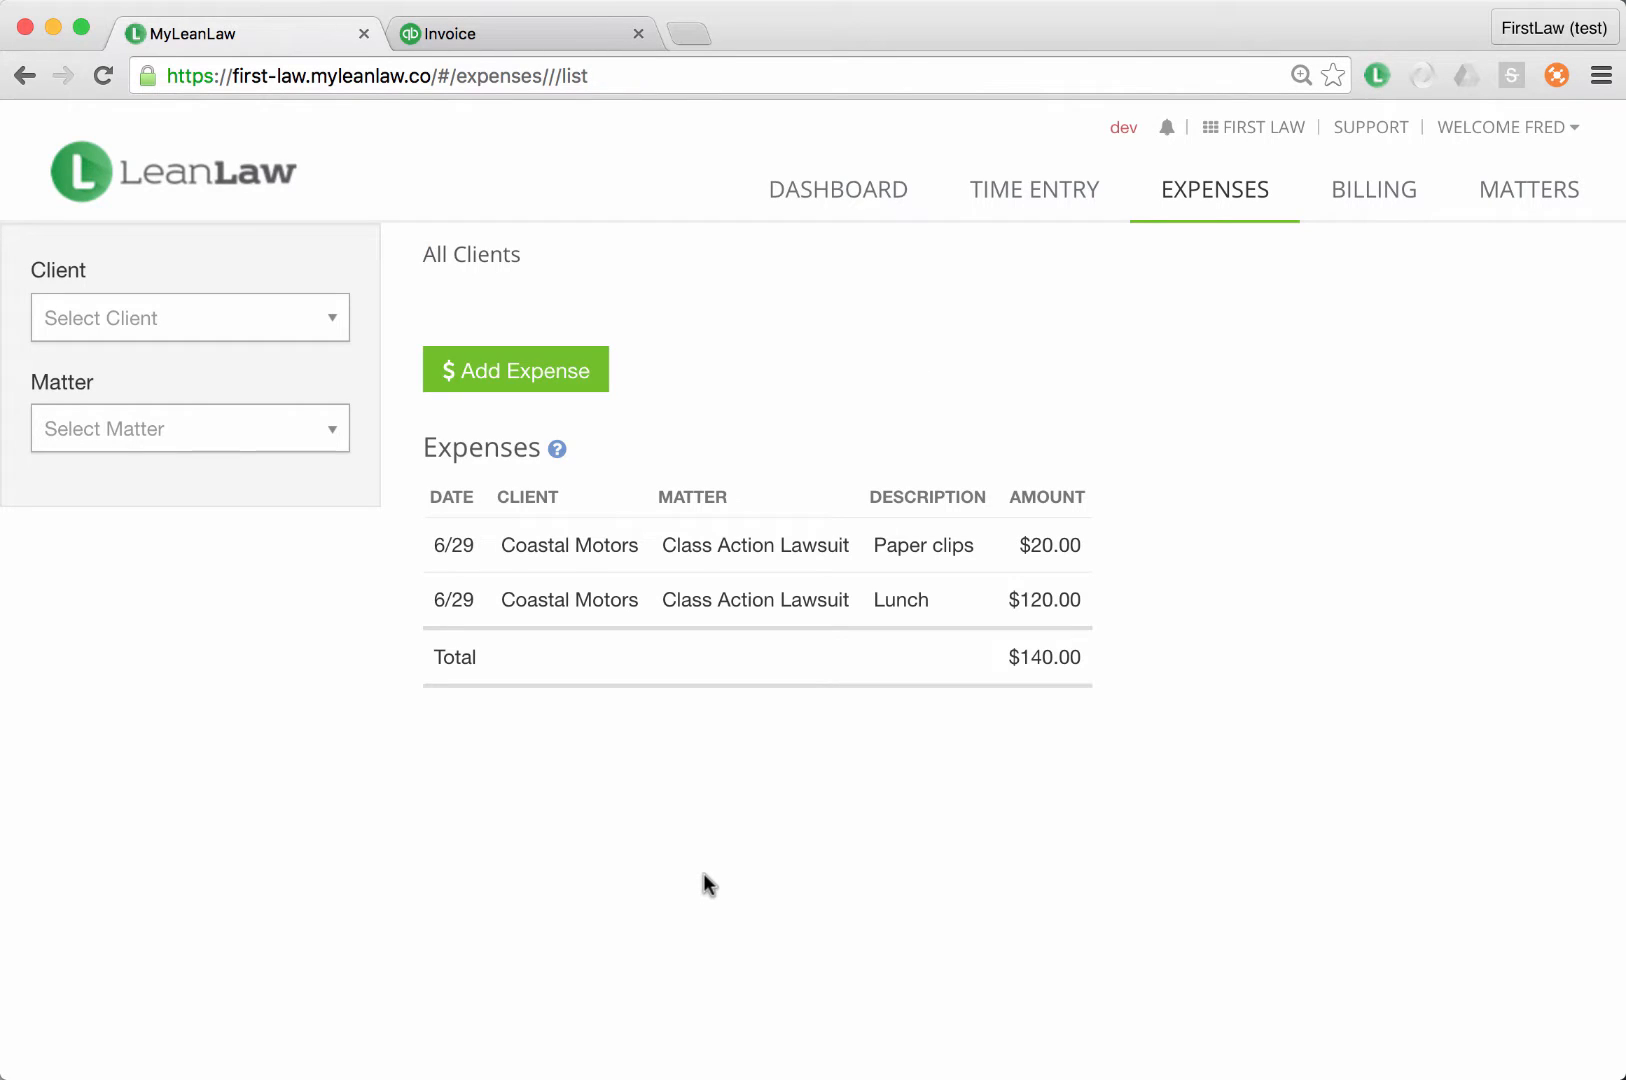
# Step: Set the Paper clips expense's amount to 25 and save it, and open the Lunch expense without changing it
pyautogui.click(746, 547)
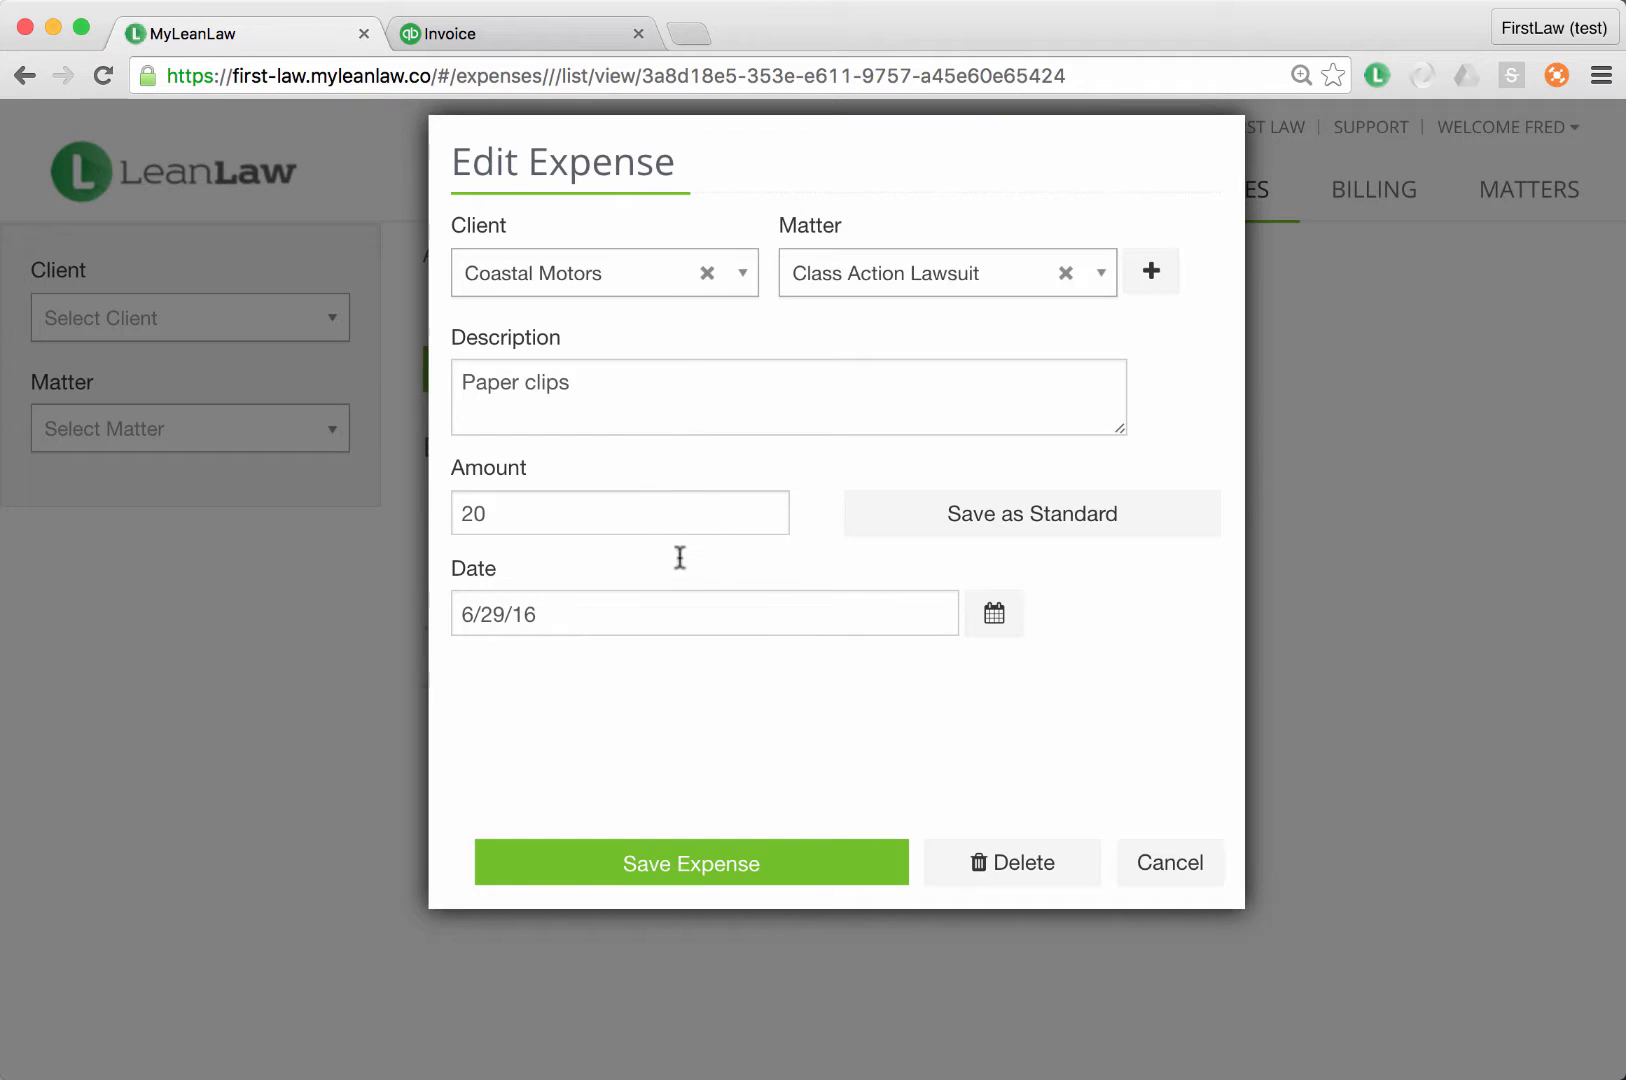
pyautogui.click(497, 505)
pyautogui.press('BackSpace')
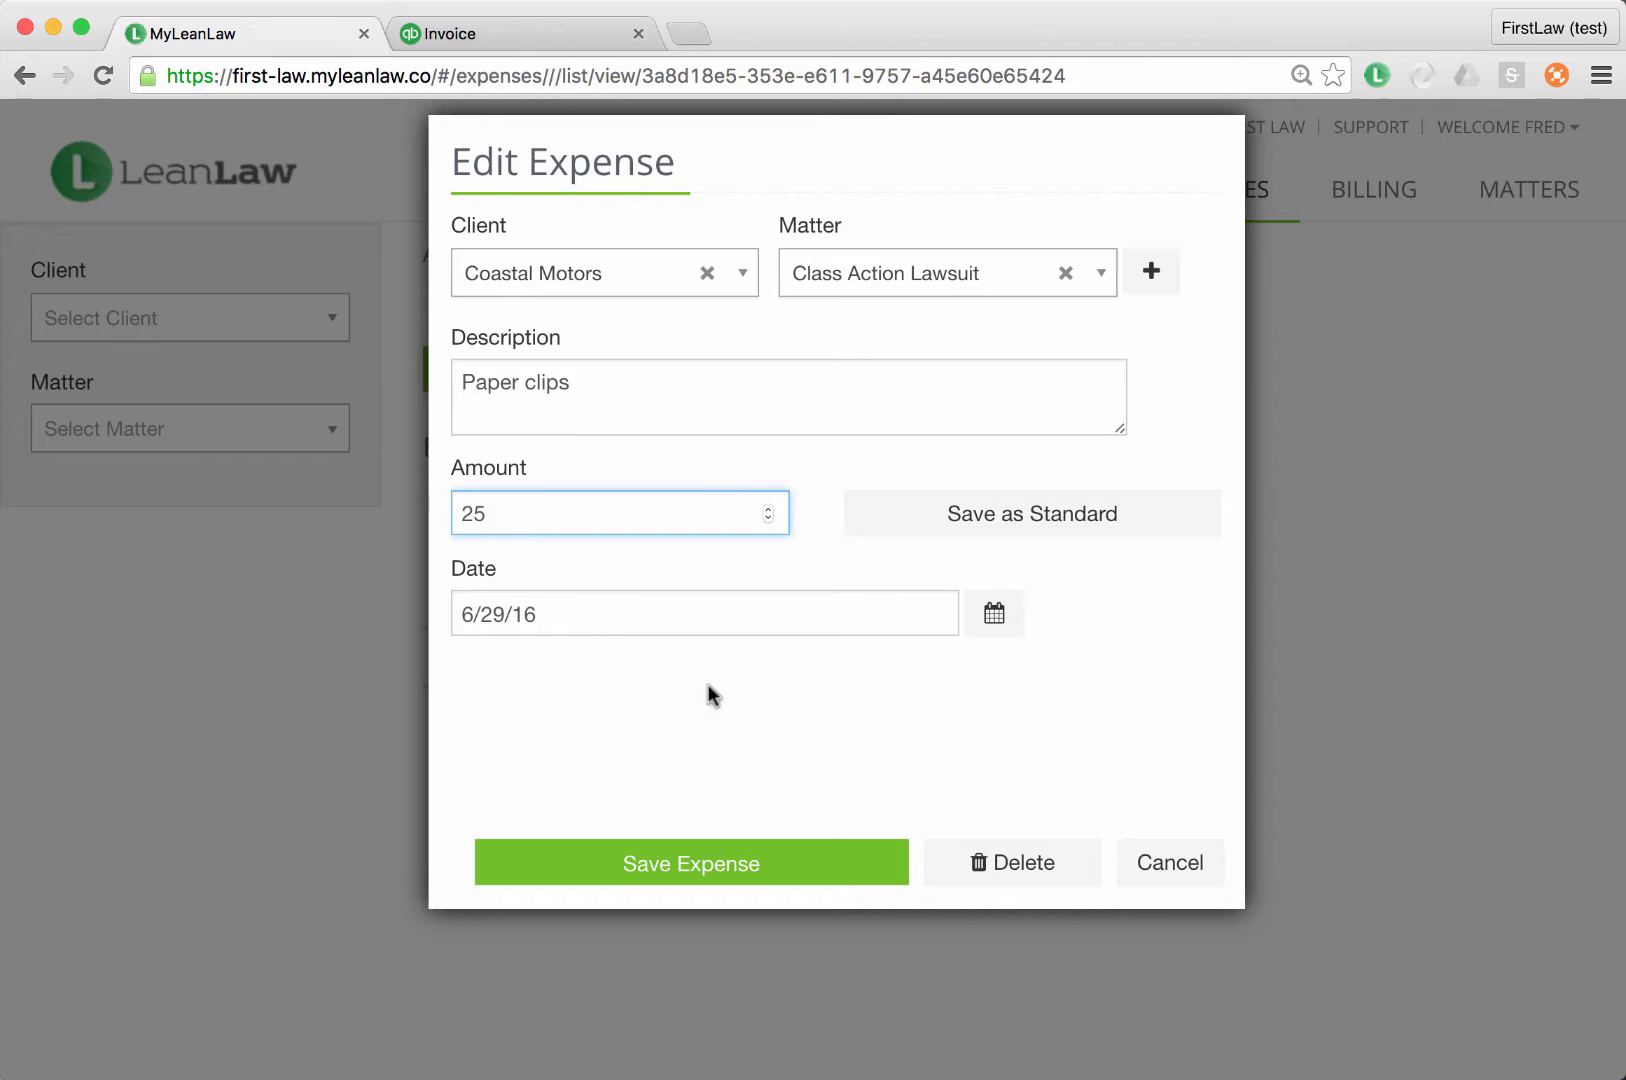
pyautogui.write('5')
pyautogui.click(711, 872)
pyautogui.click(730, 600)
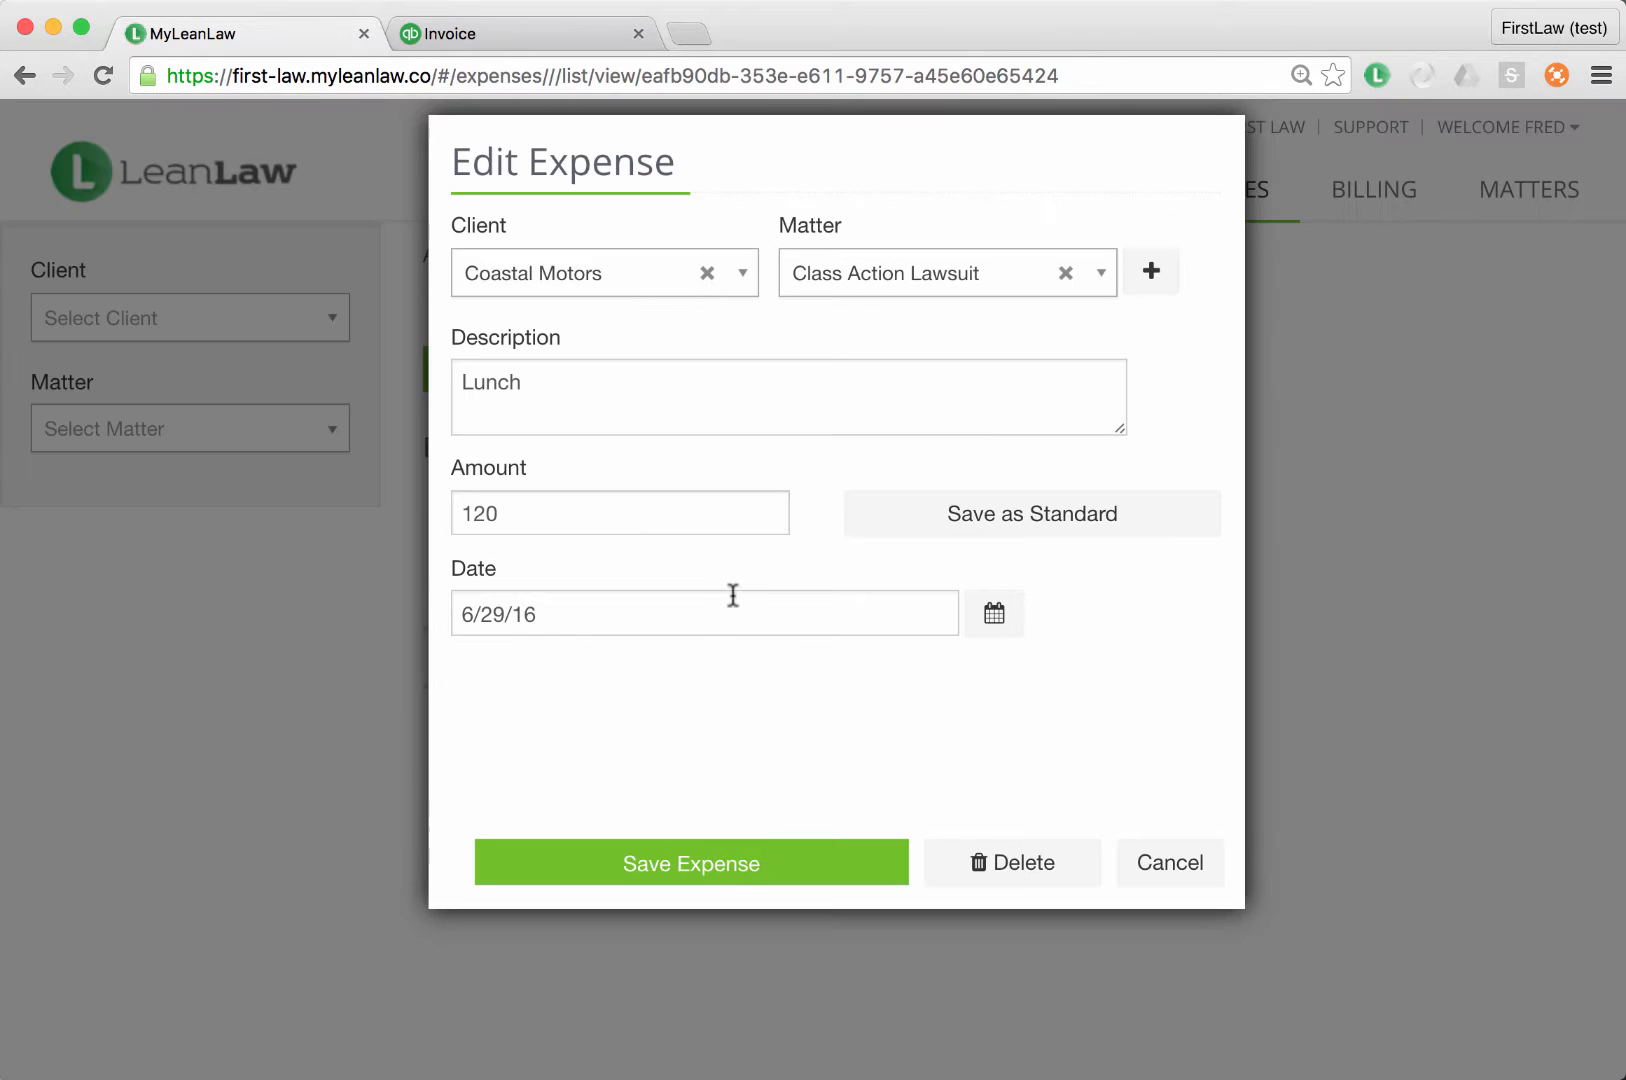
pyautogui.click(1135, 874)
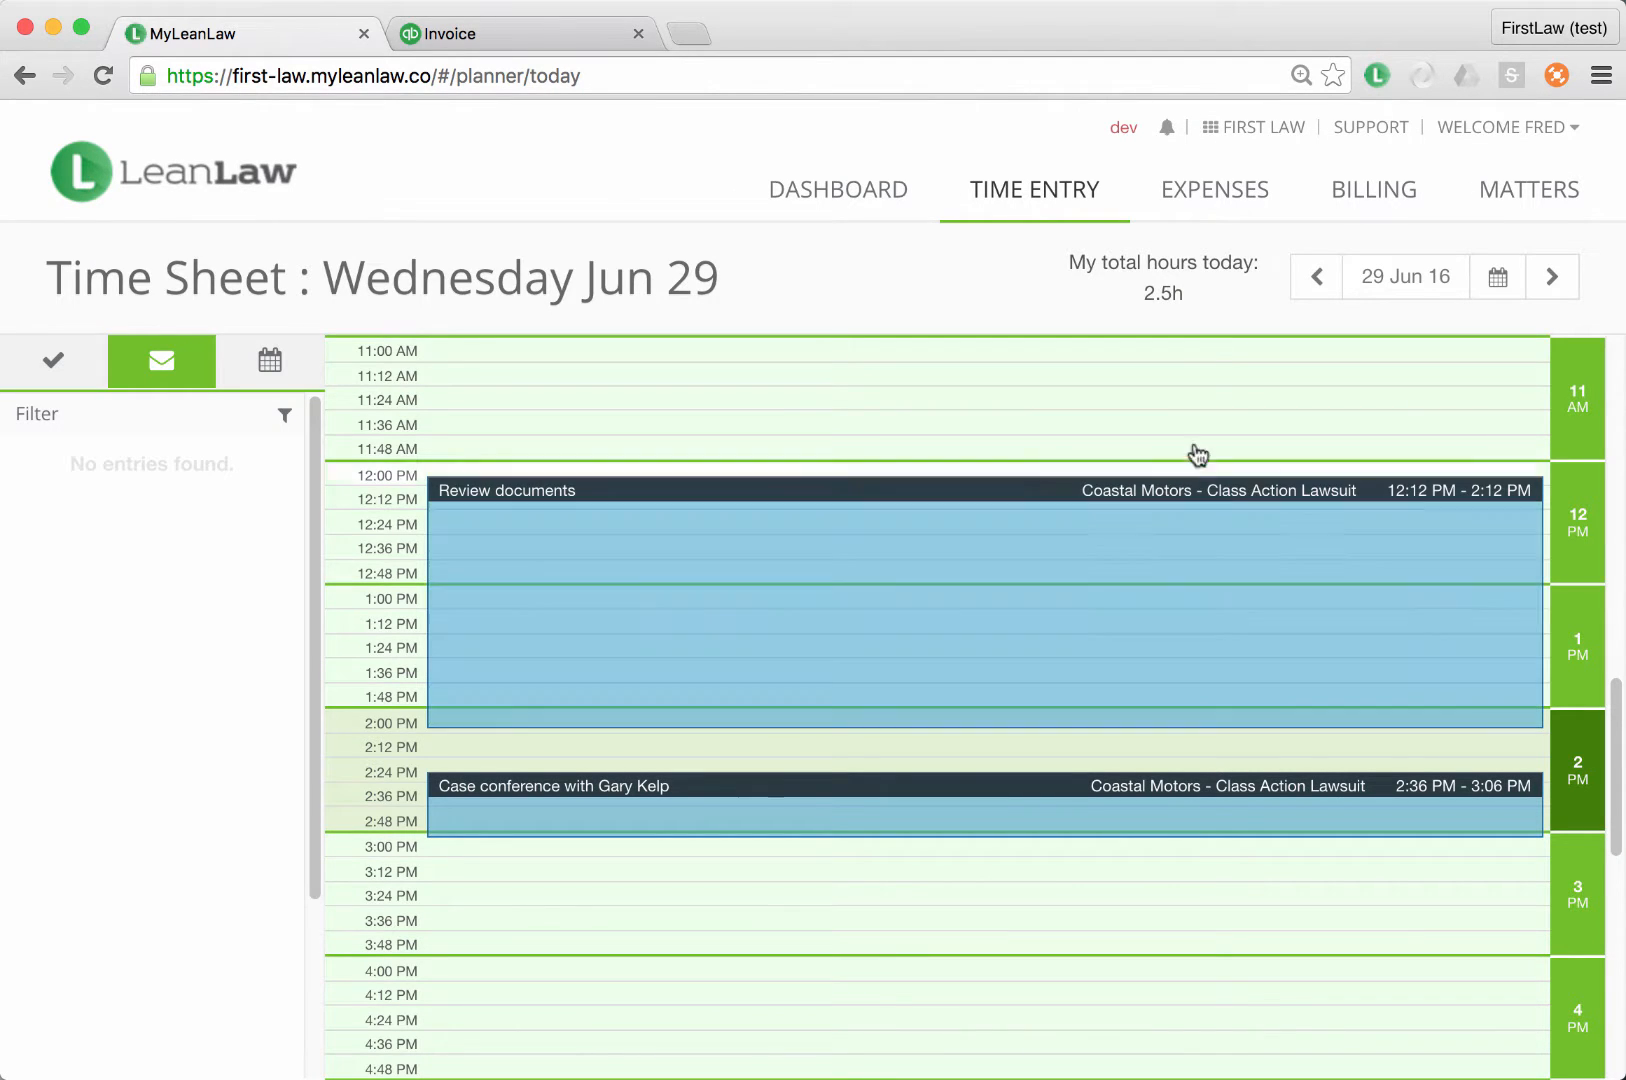
# Step: Open the unbilled time and expenses of Coastal Motors' Class Action Lawsuit matter in billing
pyautogui.click(1373, 204)
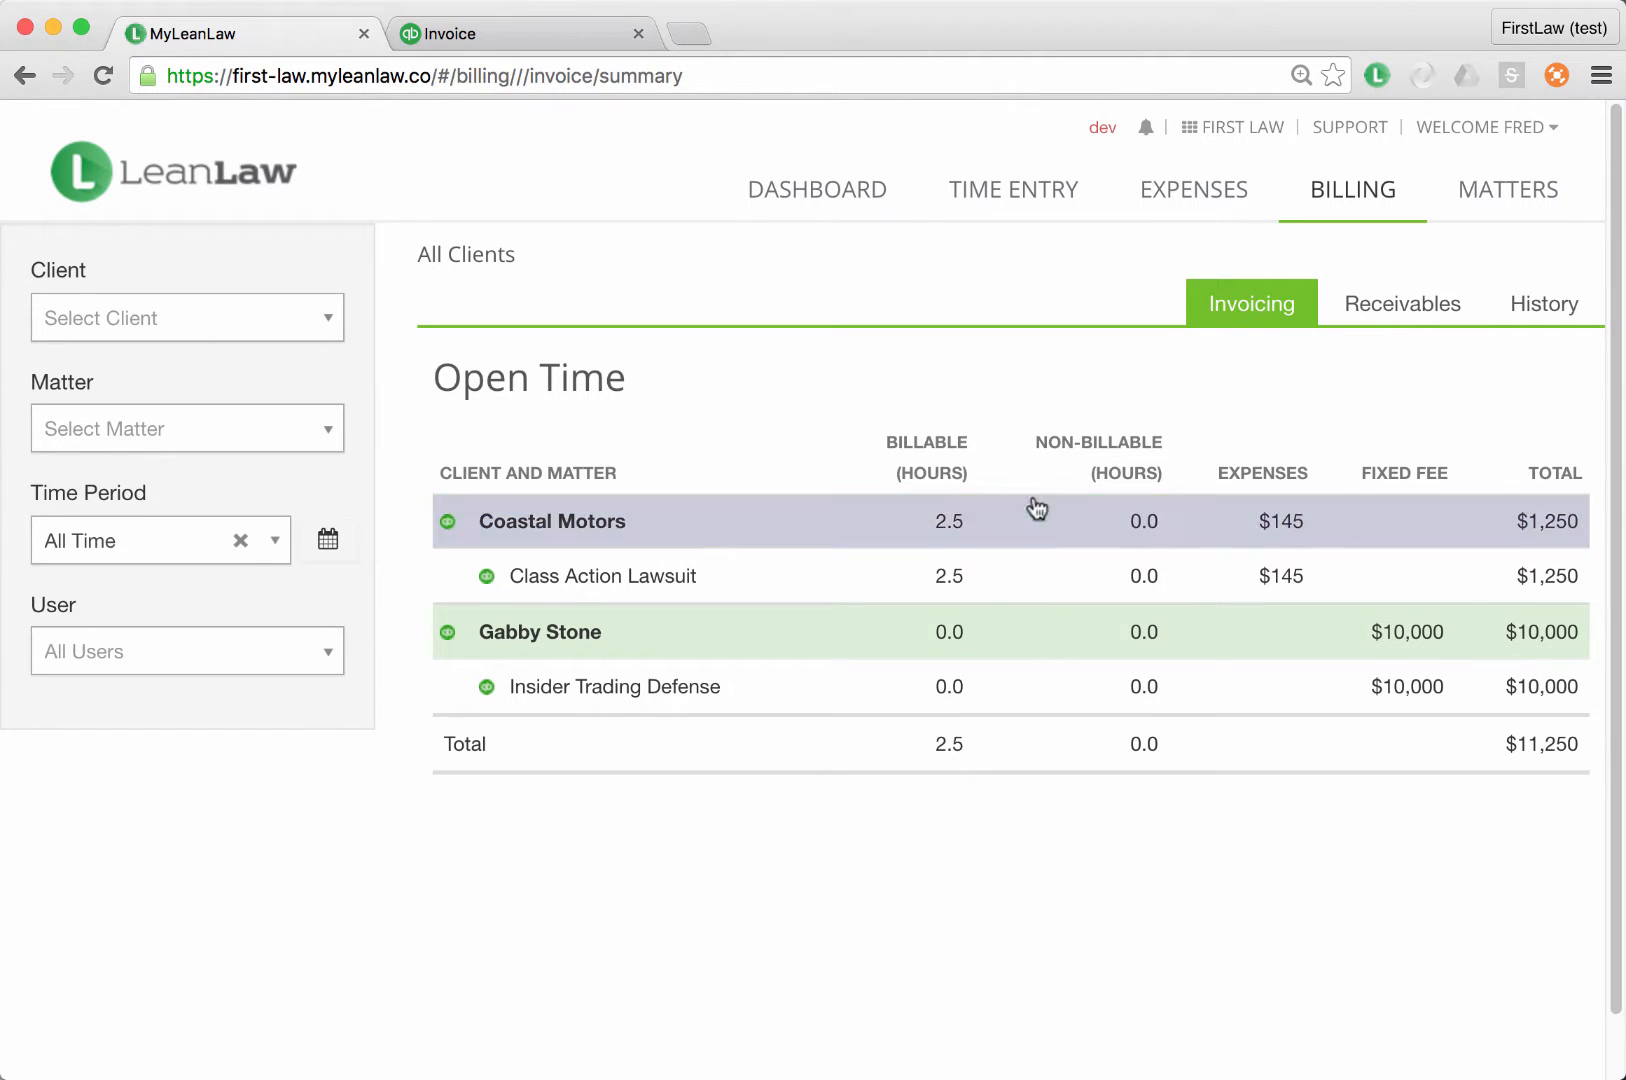
pyautogui.click(1281, 598)
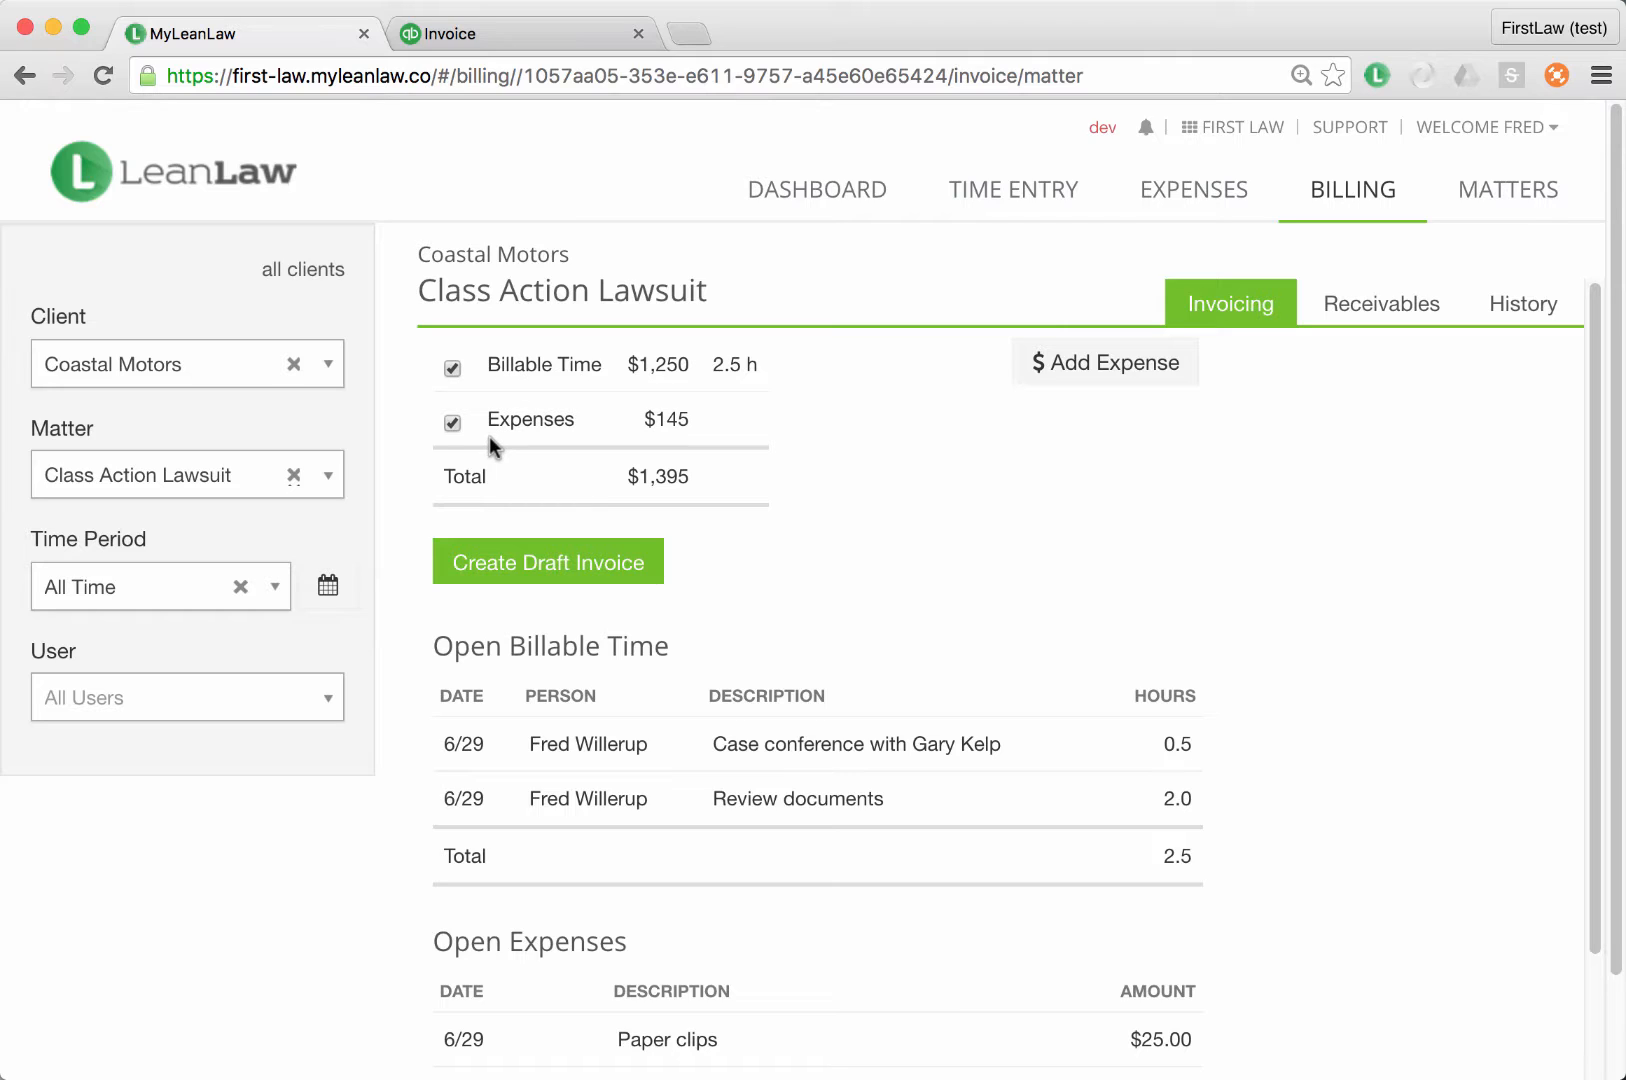
# Step: Exclude Expenses and Billable Time from the invoice total and include both again
pyautogui.click(452, 422)
pyautogui.click(452, 368)
pyautogui.click(452, 422)
pyautogui.click(452, 368)
# Step: Create a draft invoice for the Class Action Lawsuit matter and send it to QuickBooks
pyautogui.scroll(-1, 776, 548)
pyautogui.click(672, 550)
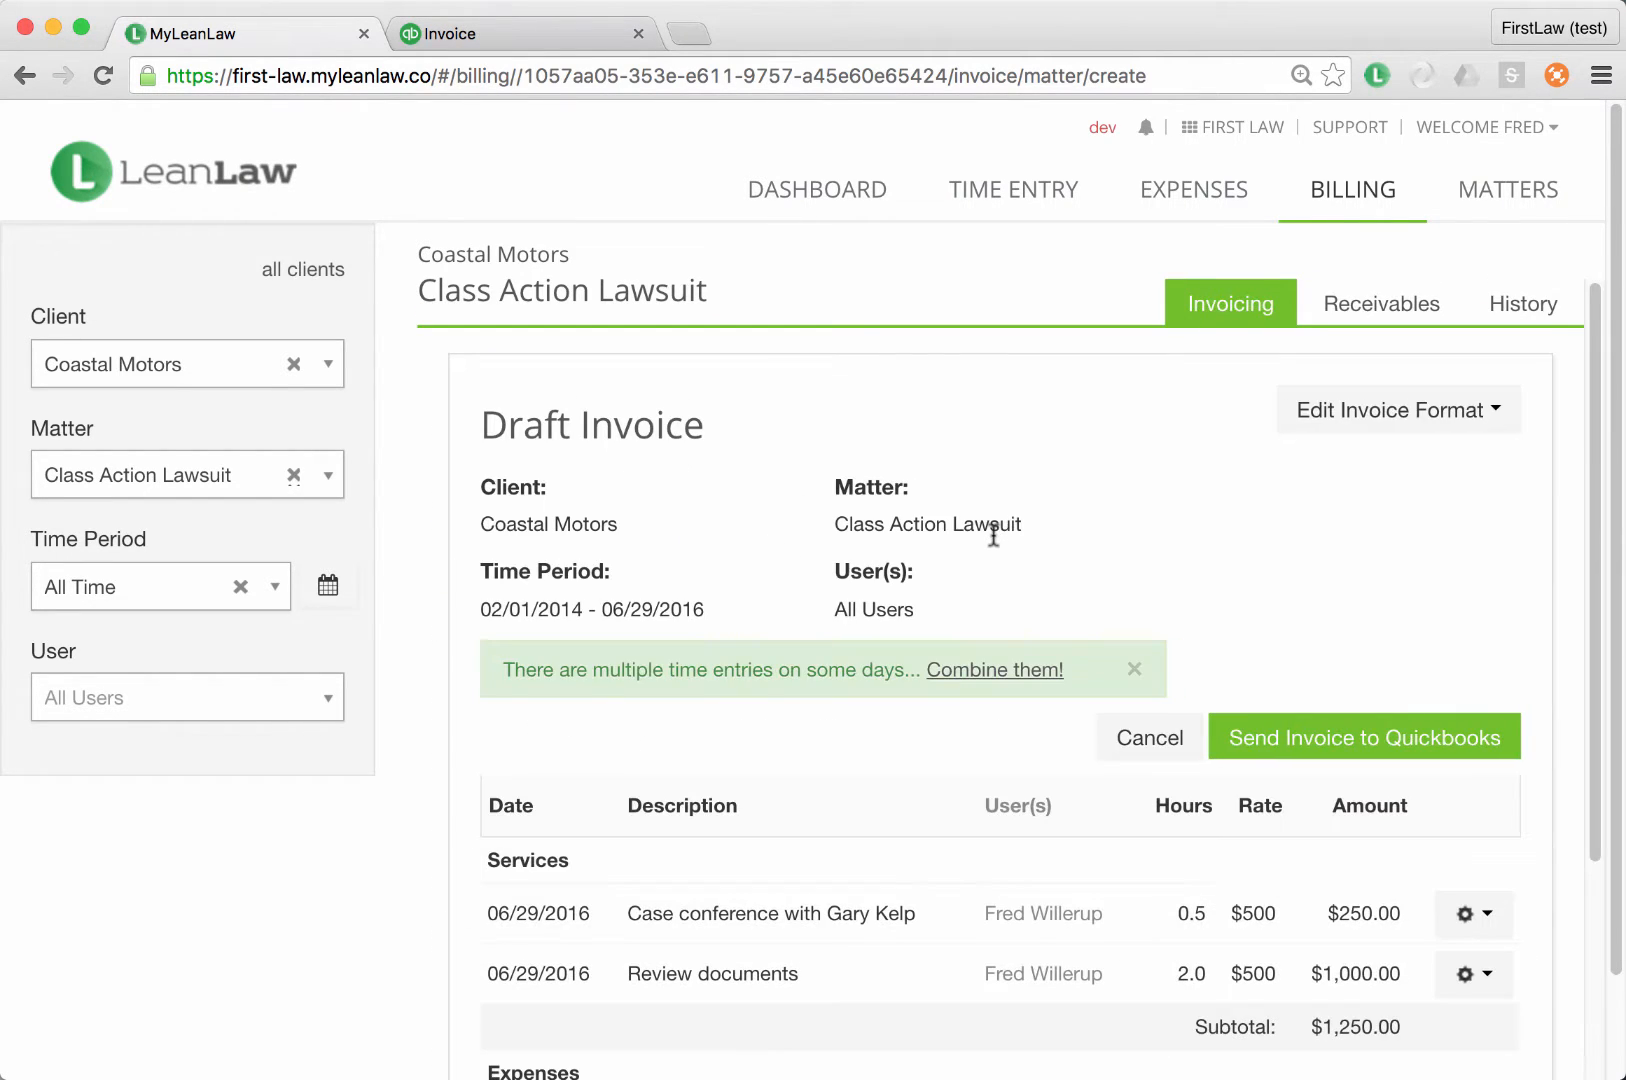
pyautogui.scroll(-5, 1006, 593)
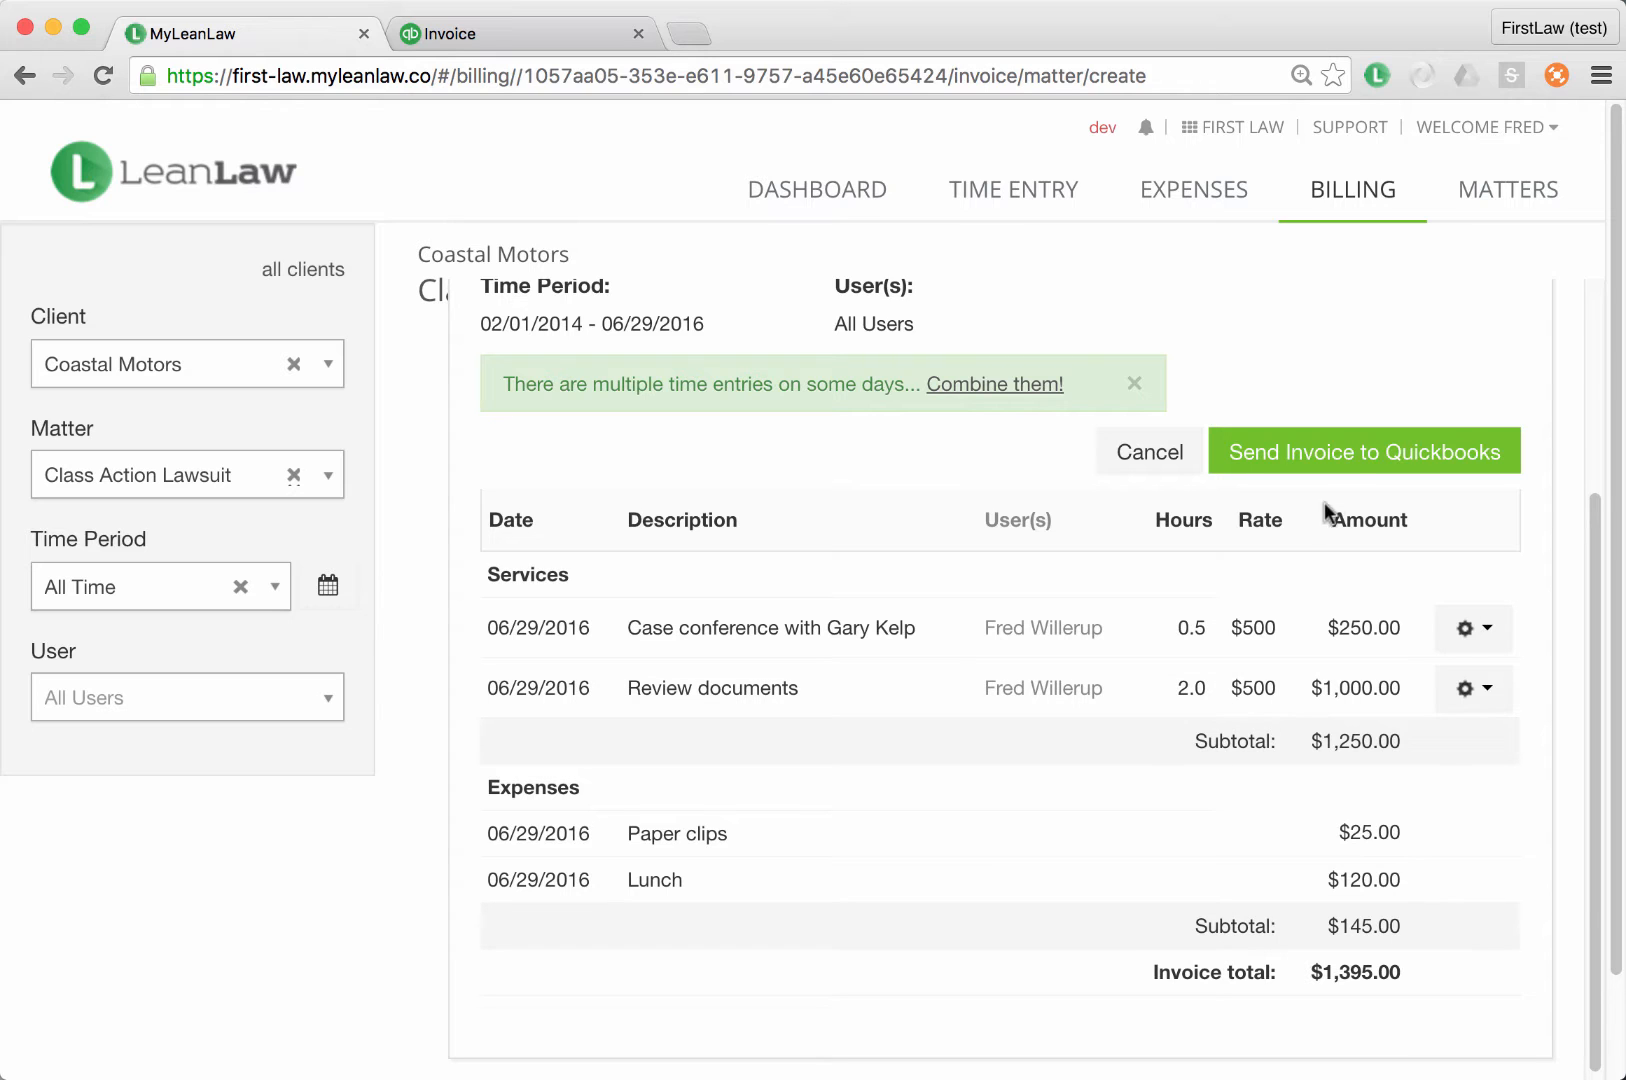
pyautogui.click(1357, 454)
pyautogui.click(1222, 380)
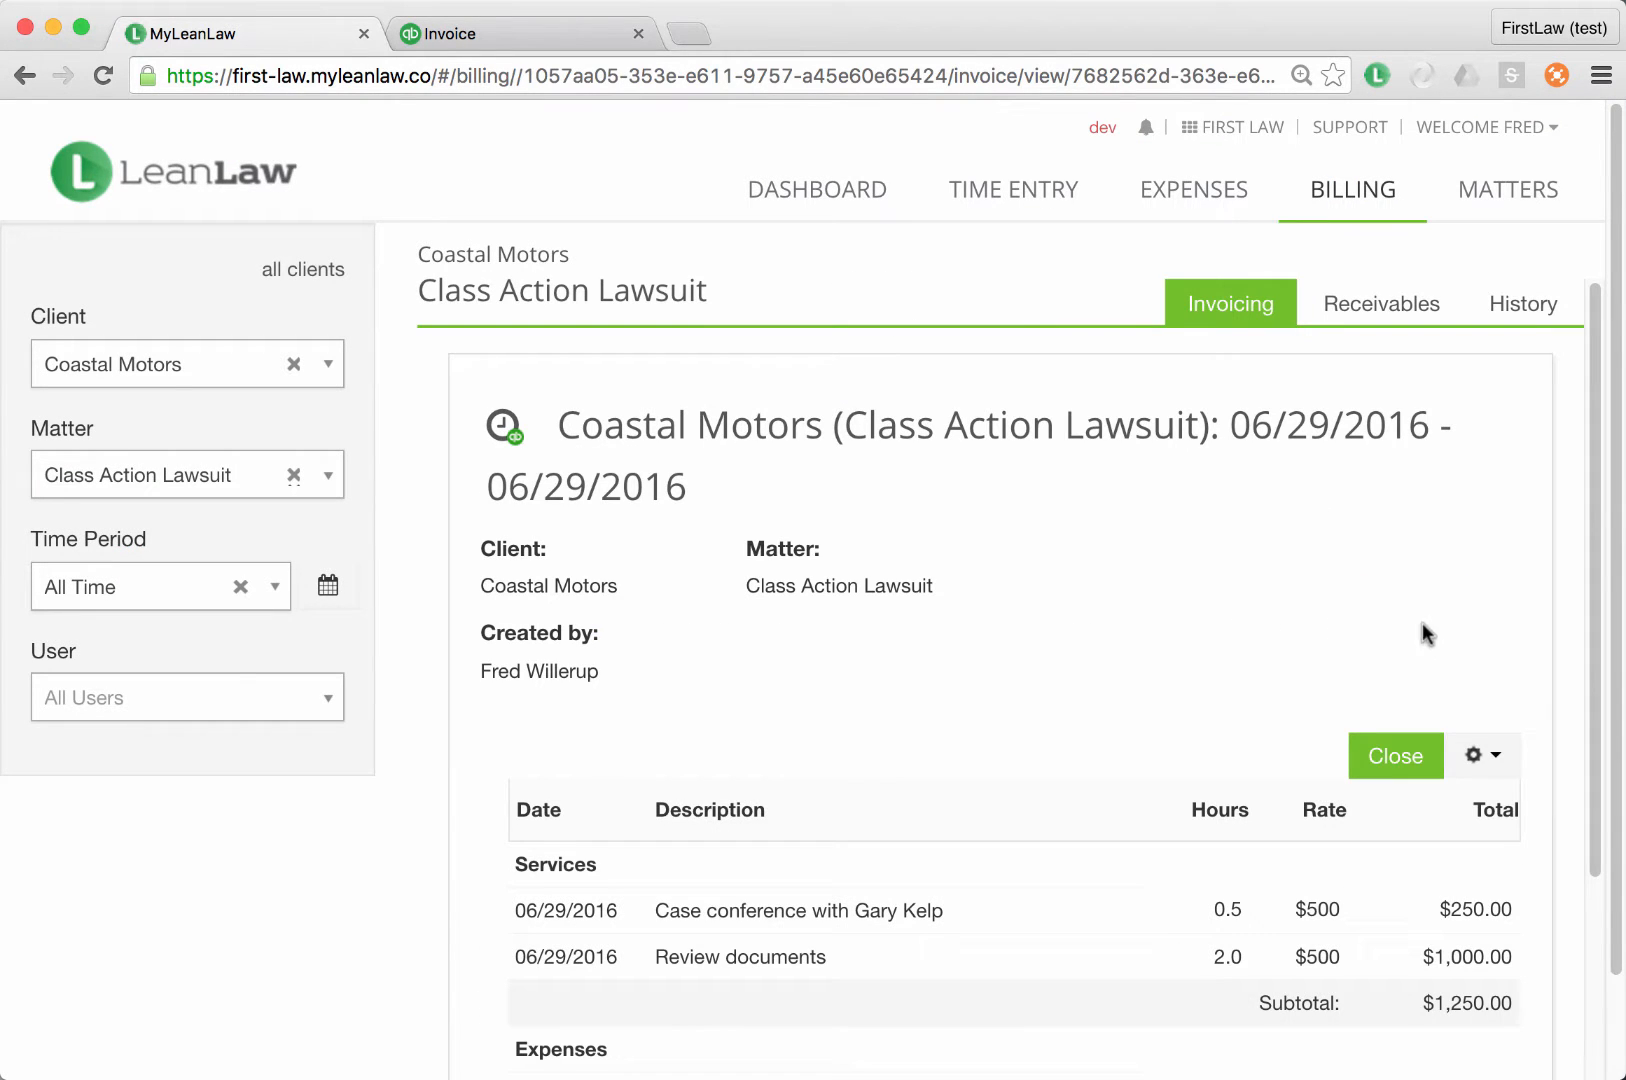
# Step: Open the sent invoice in QuickBooks and examine its service and billable expense lines
pyautogui.click(1481, 755)
pyautogui.click(1380, 852)
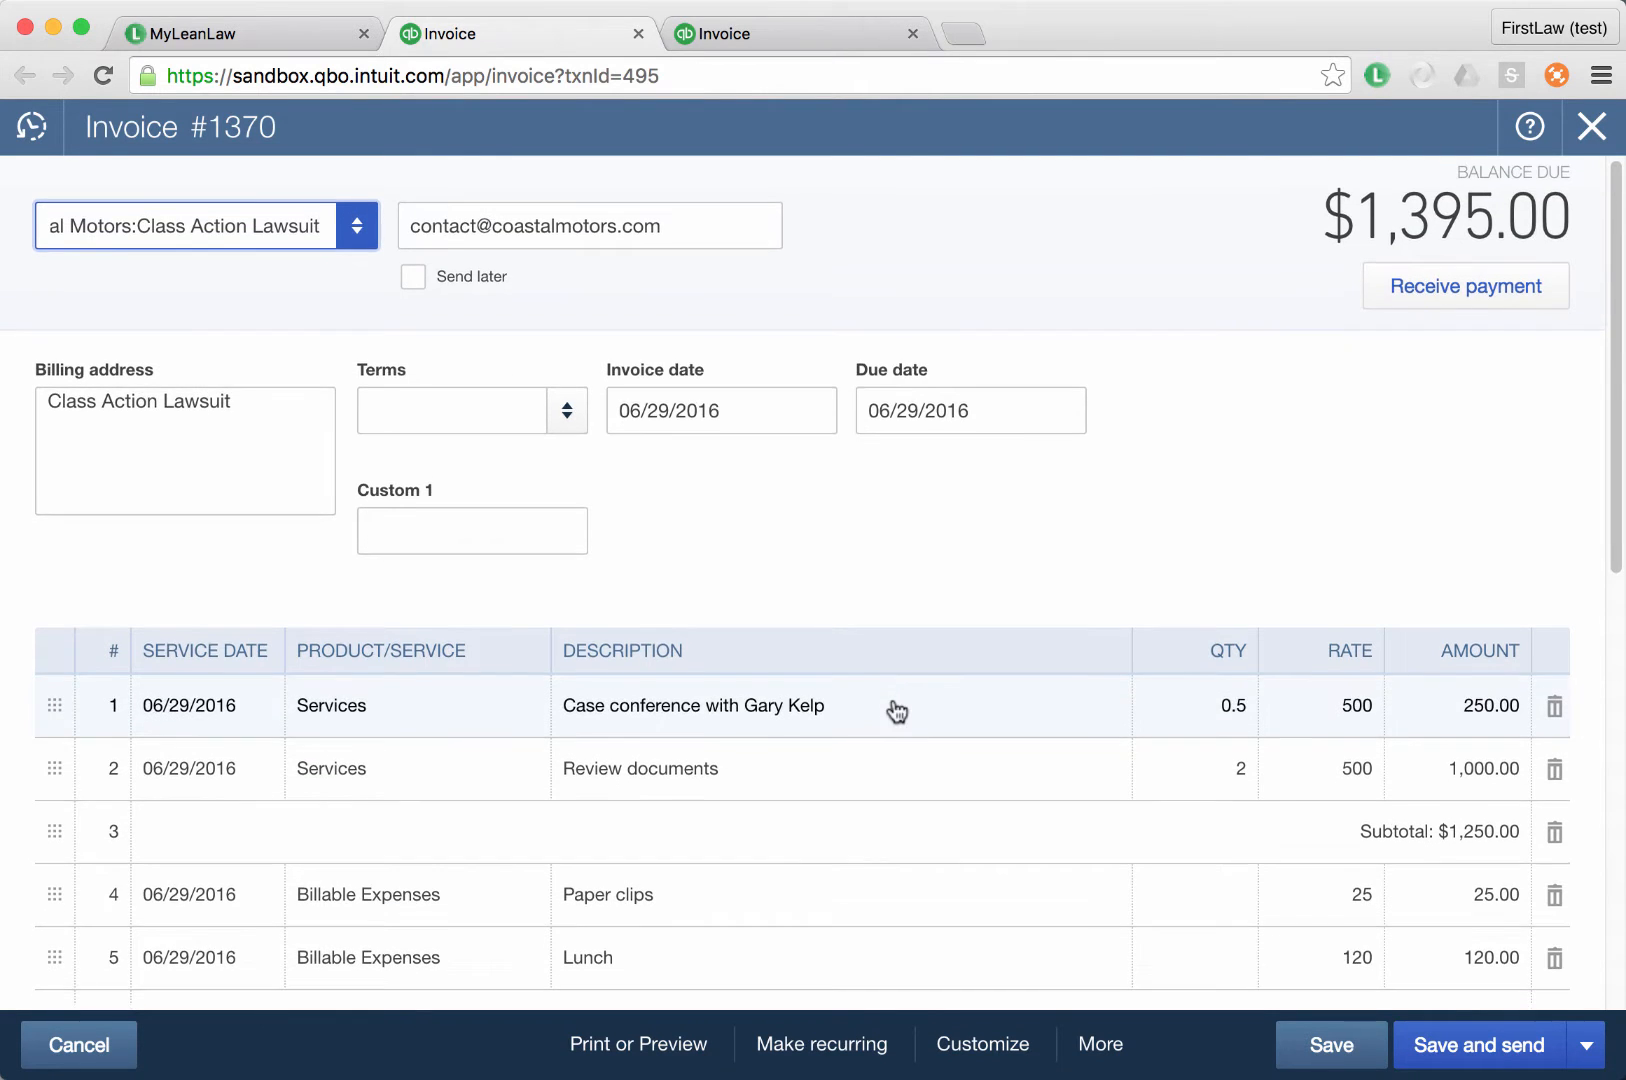
pyautogui.scroll(-2, 896, 707)
pyautogui.scroll(2, 984, 705)
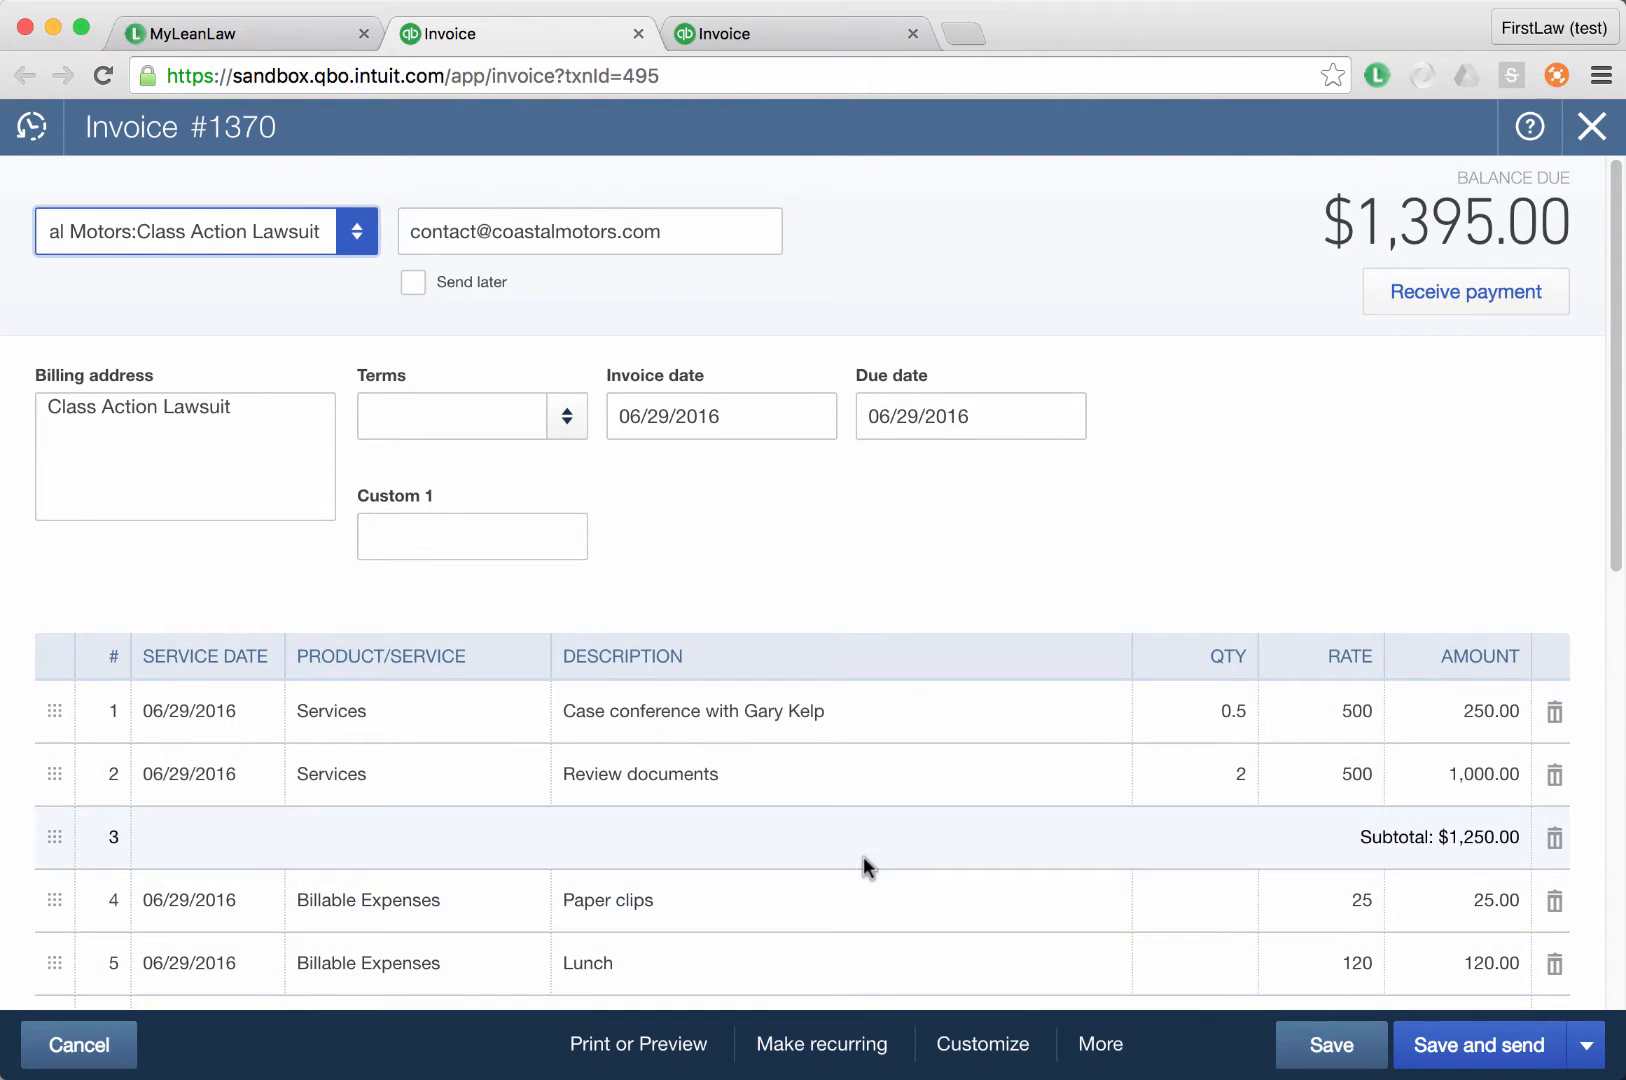
pyautogui.scroll(-2, 863, 856)
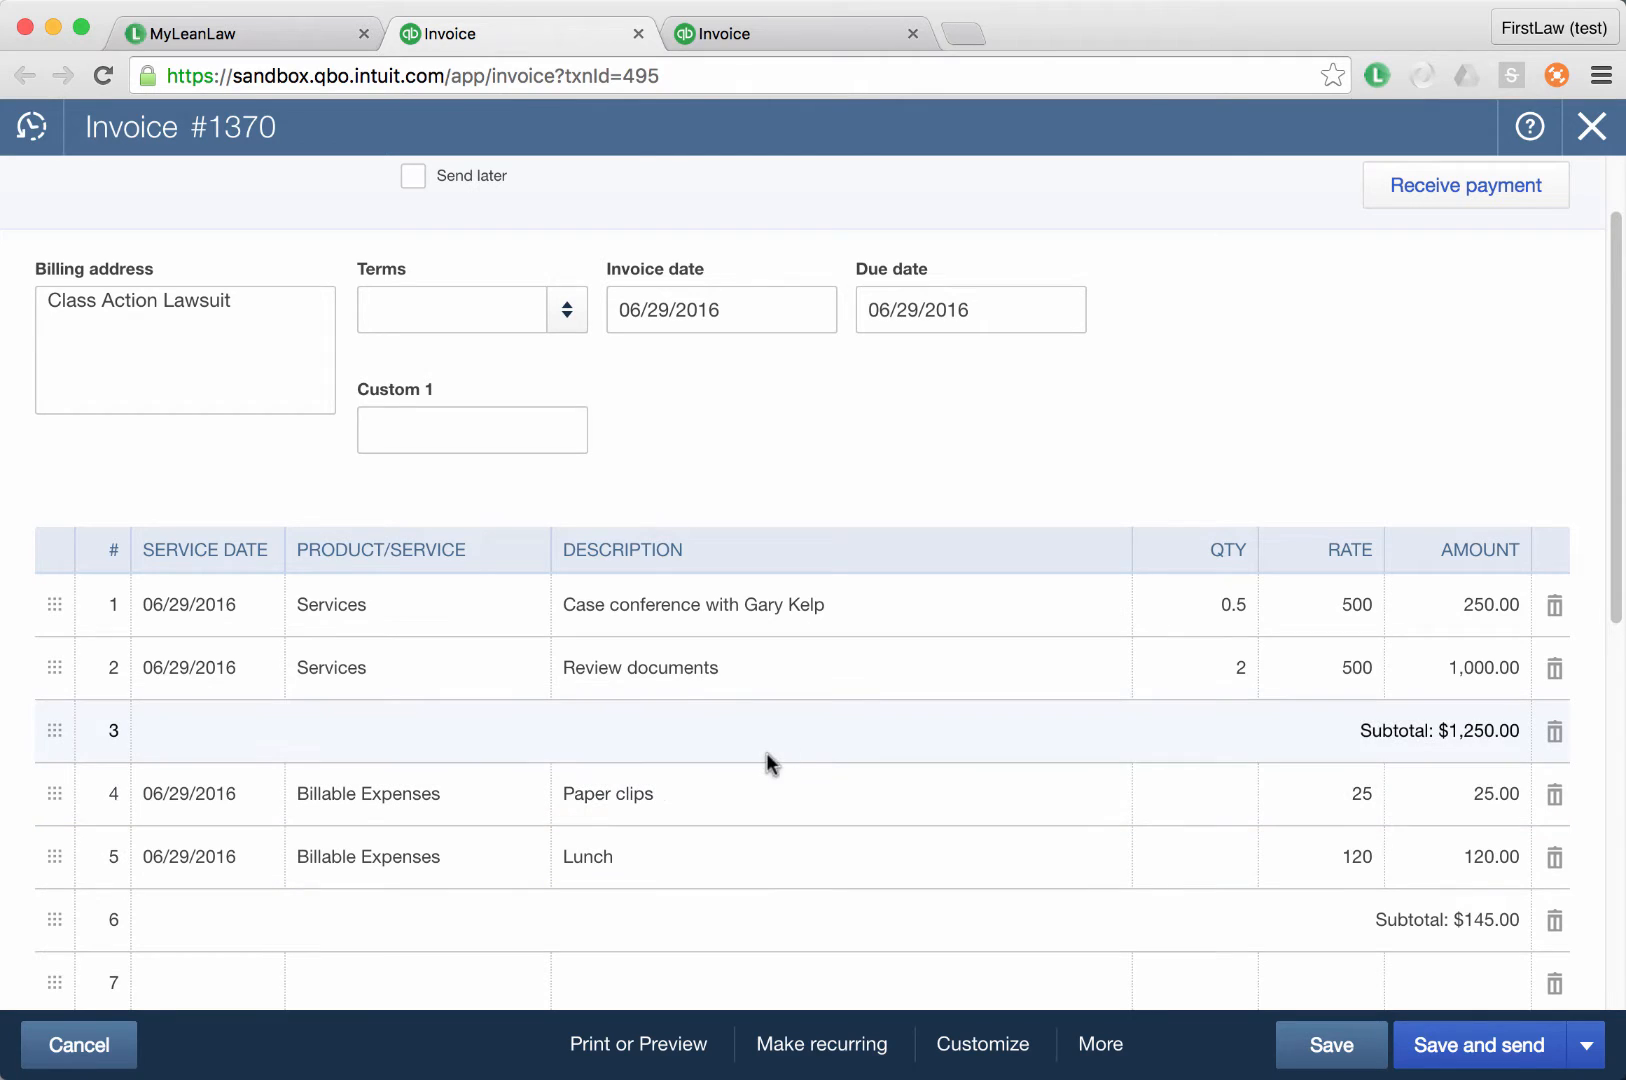
# Step: Return to LeanLaw, close the sent invoice and open the expenses list
pyautogui.click(318, 36)
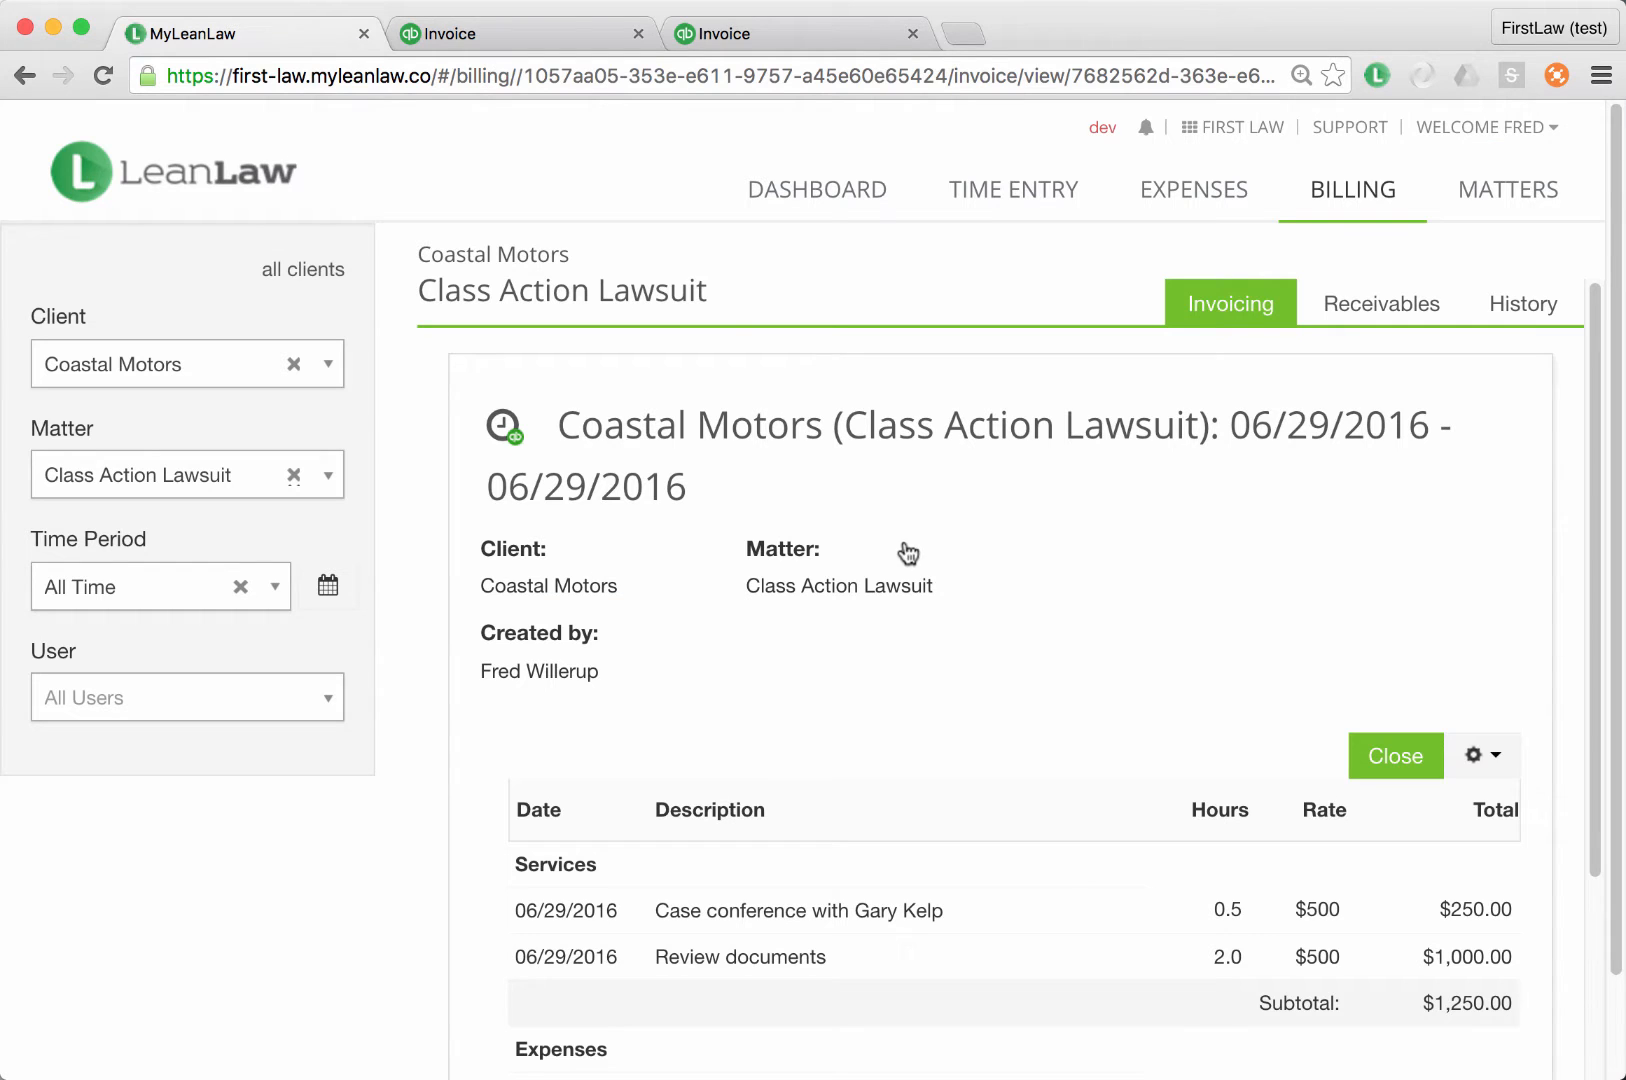
pyautogui.click(1398, 762)
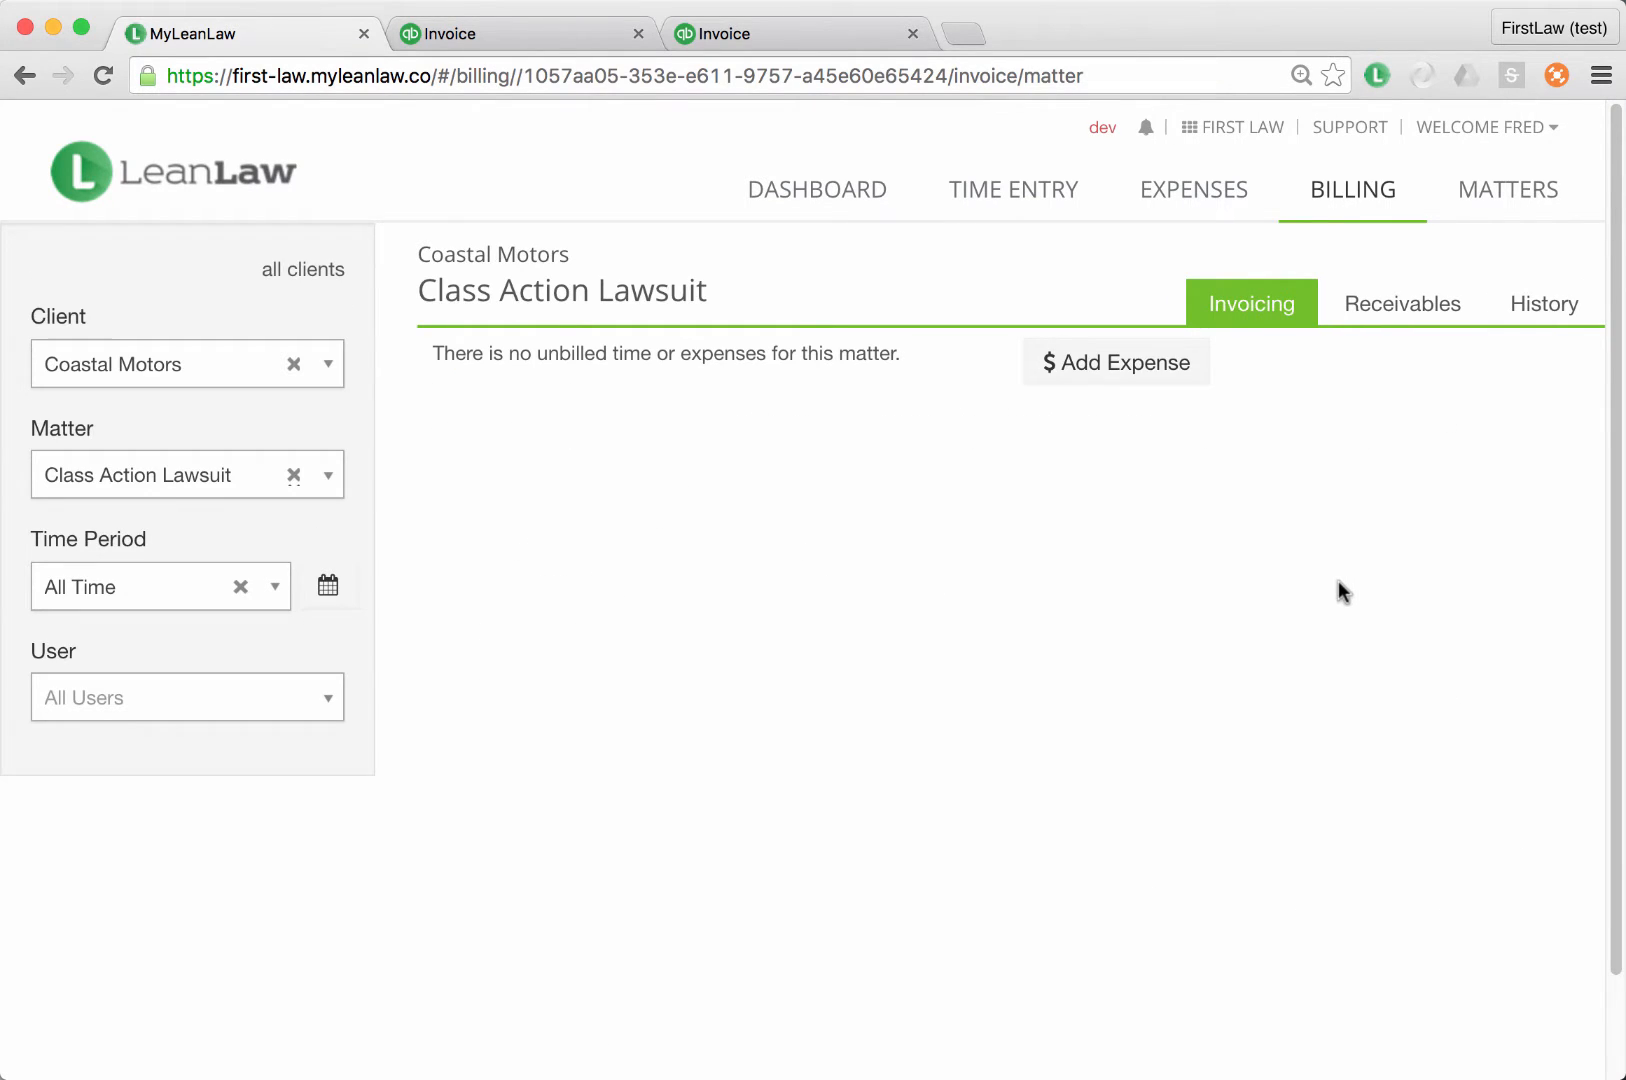
pyautogui.click(1184, 196)
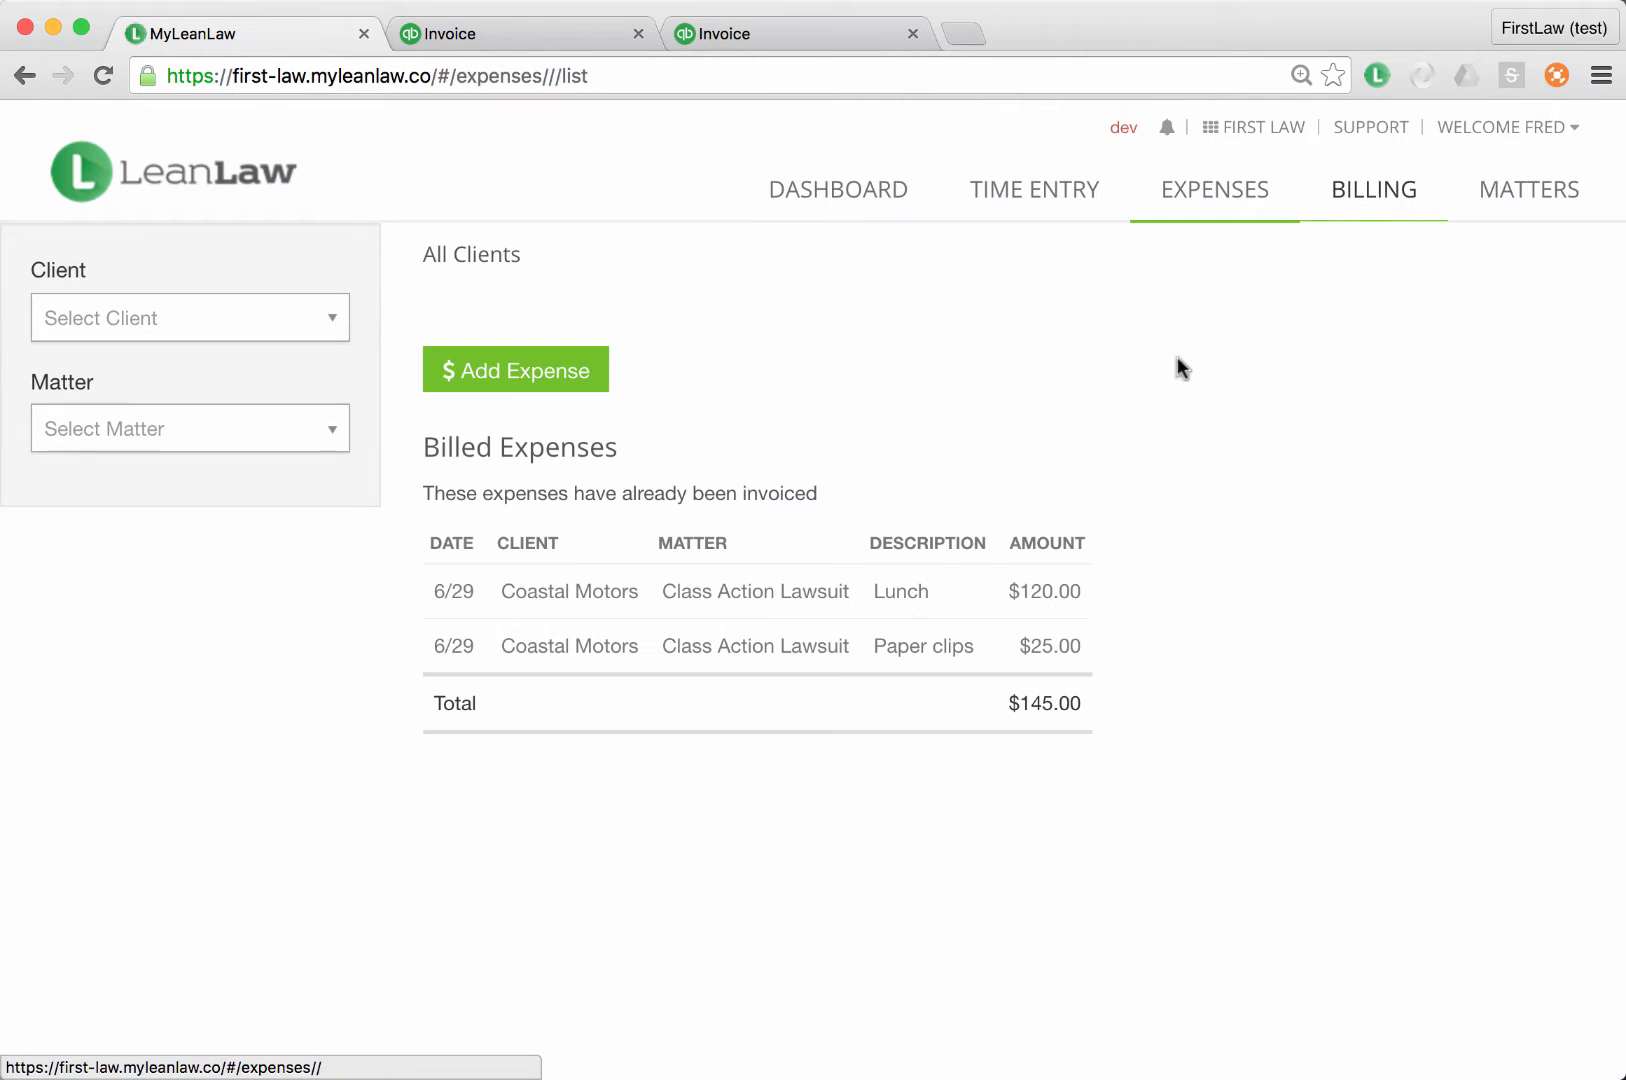
# Step: Start a new expense for Coastal Motors' Class Action Lawsuit matter, with description "Filing fee" and amount 50
pyautogui.click(556, 378)
pyautogui.click(624, 300)
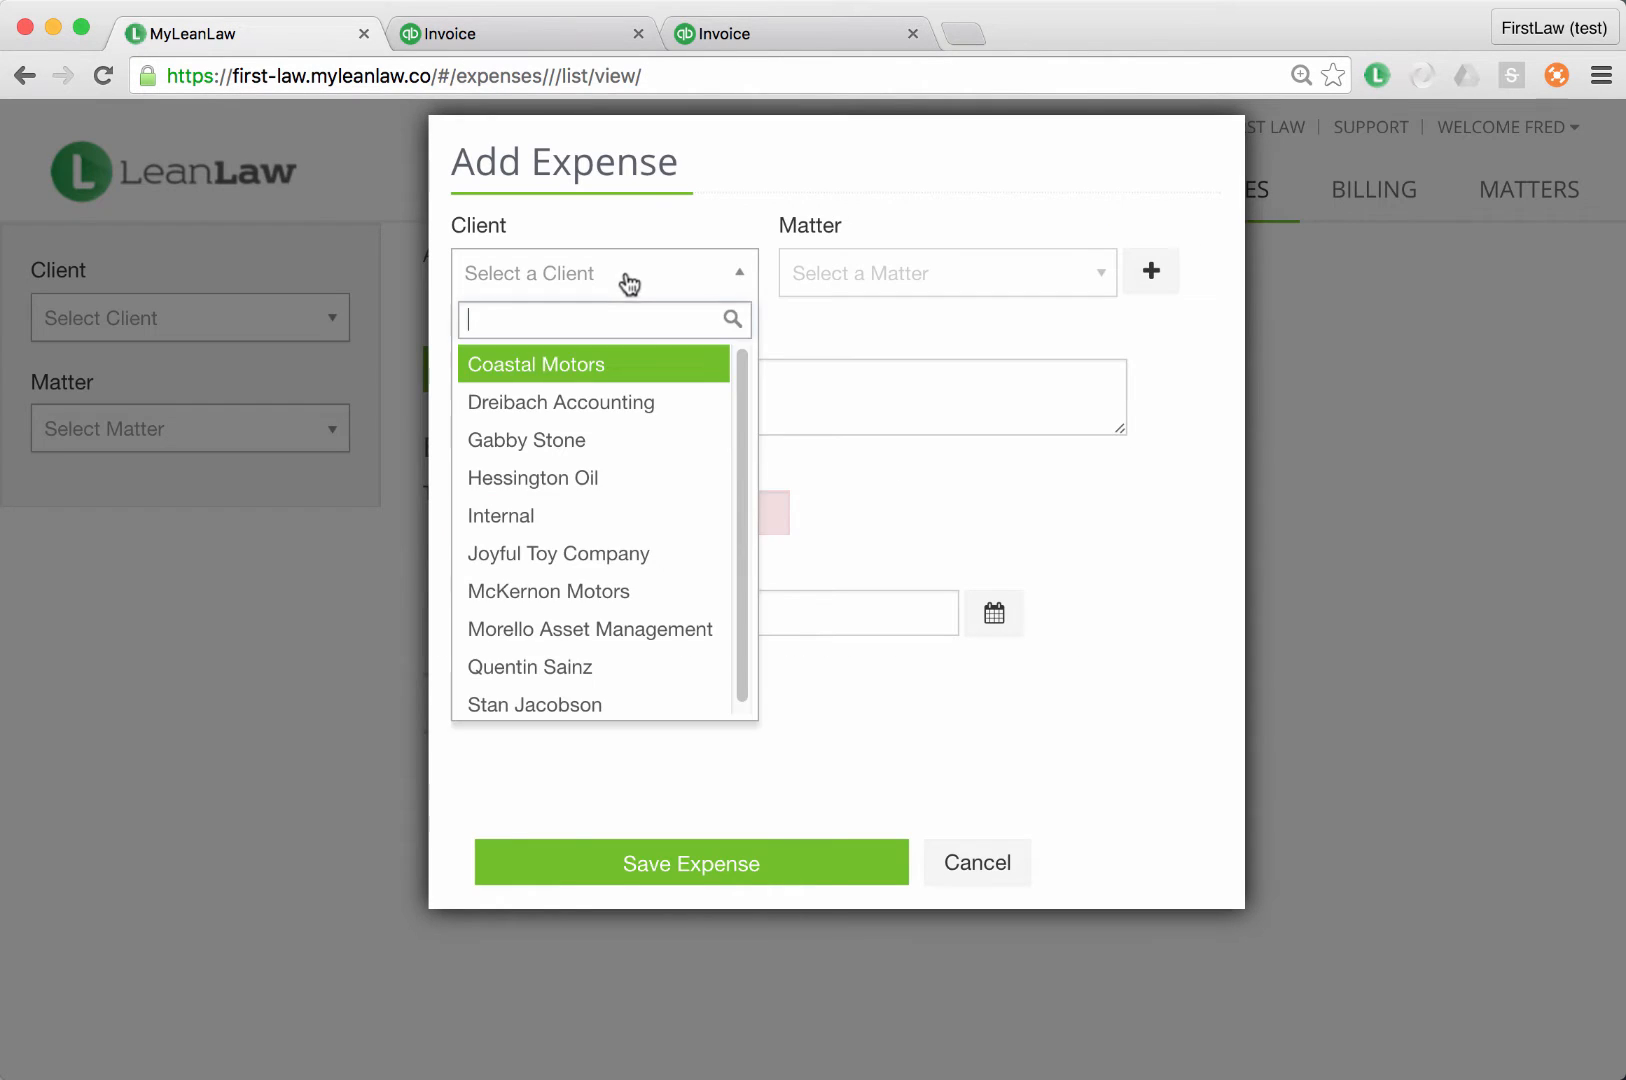
pyautogui.click(622, 358)
pyautogui.click(928, 298)
pyautogui.click(911, 366)
pyautogui.click(675, 399)
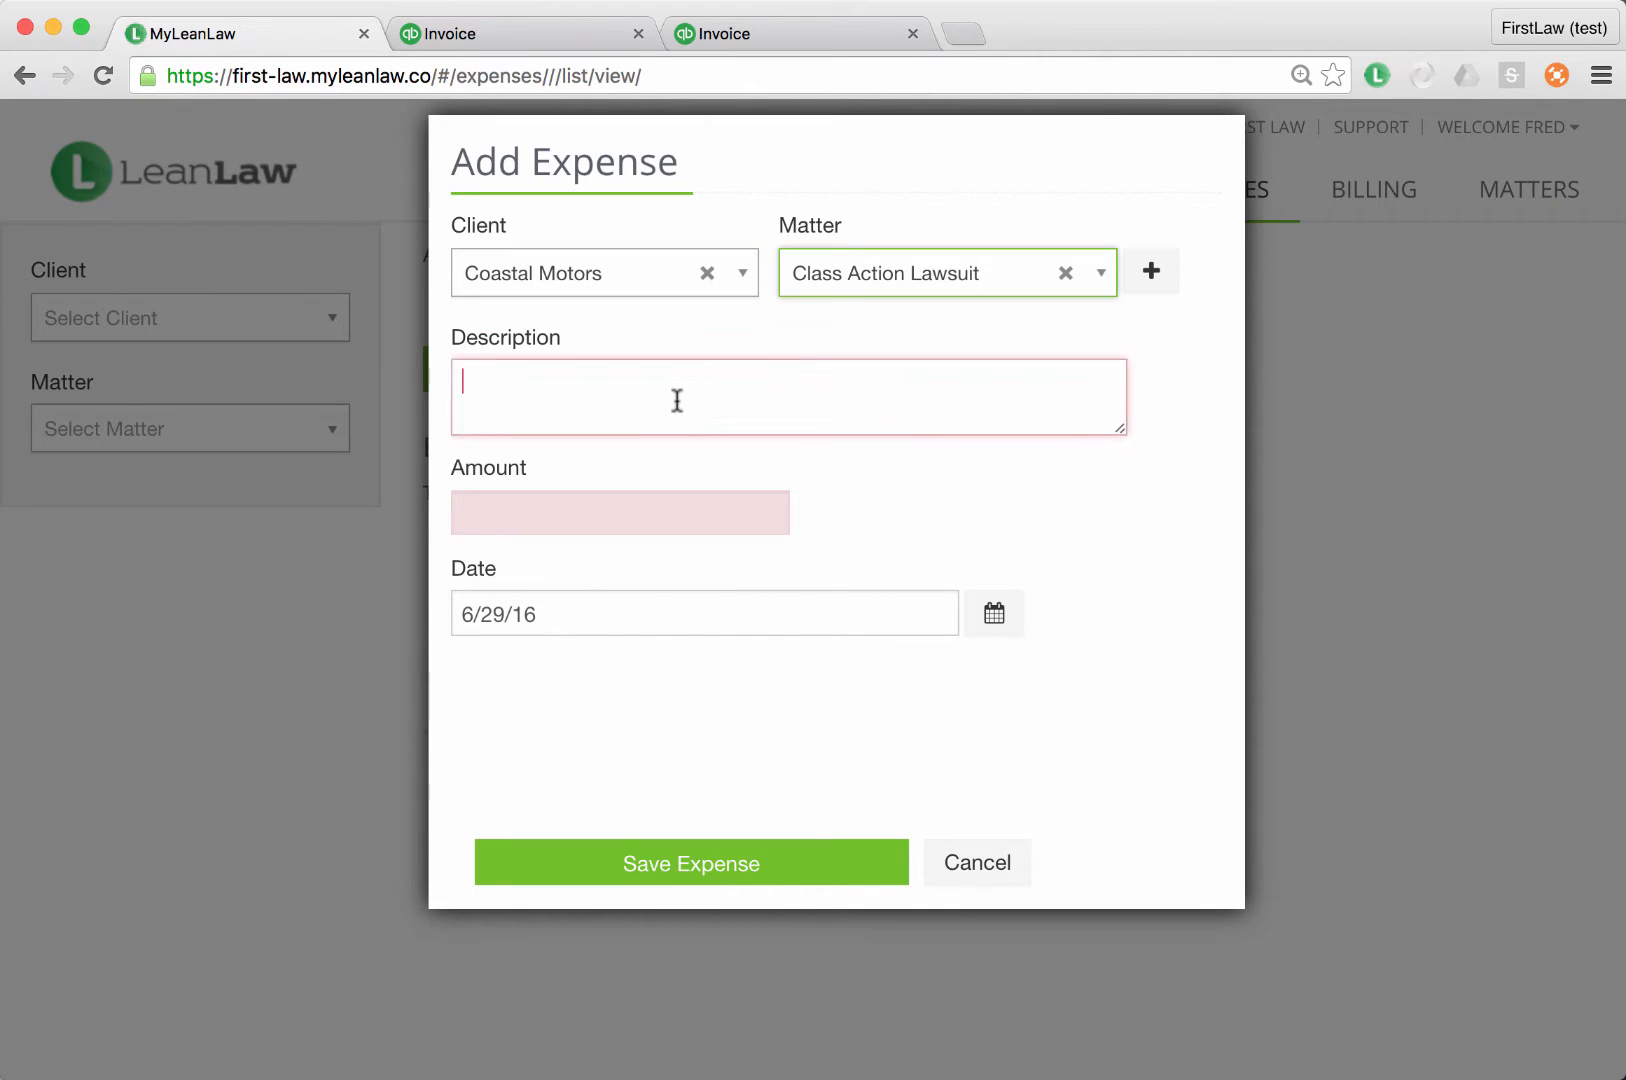
pyautogui.write('Filing ')
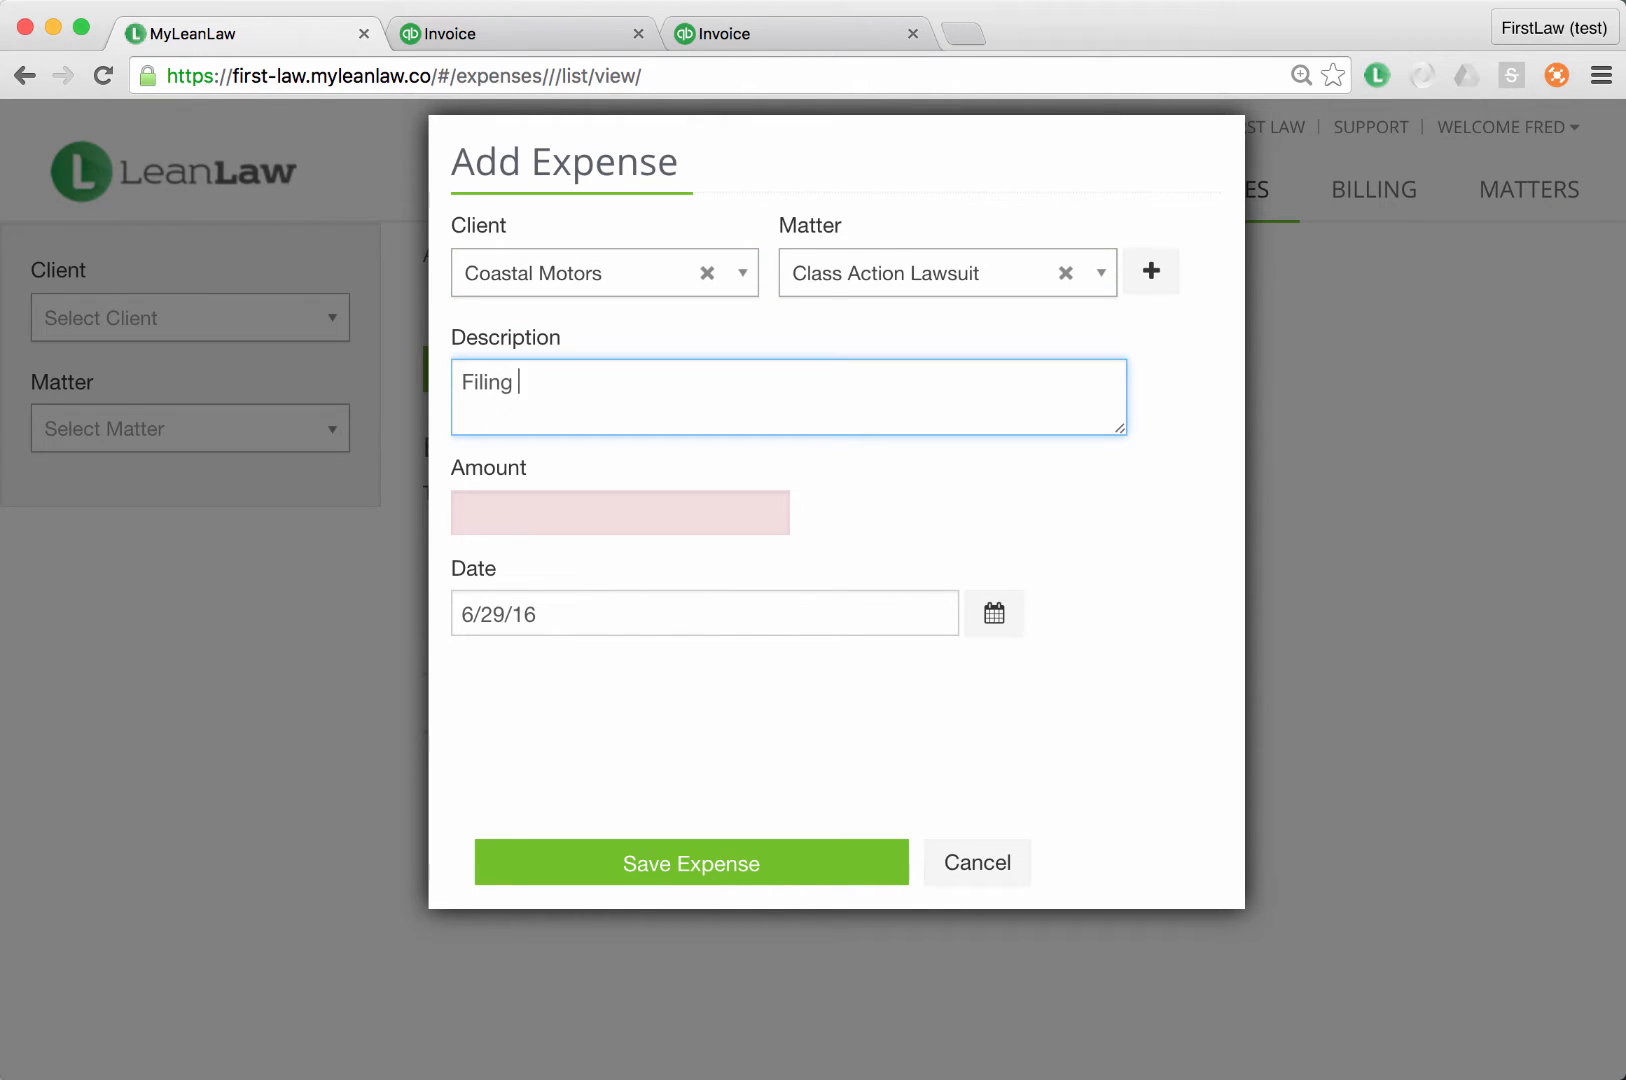
pyautogui.write('fee')
pyautogui.click(599, 506)
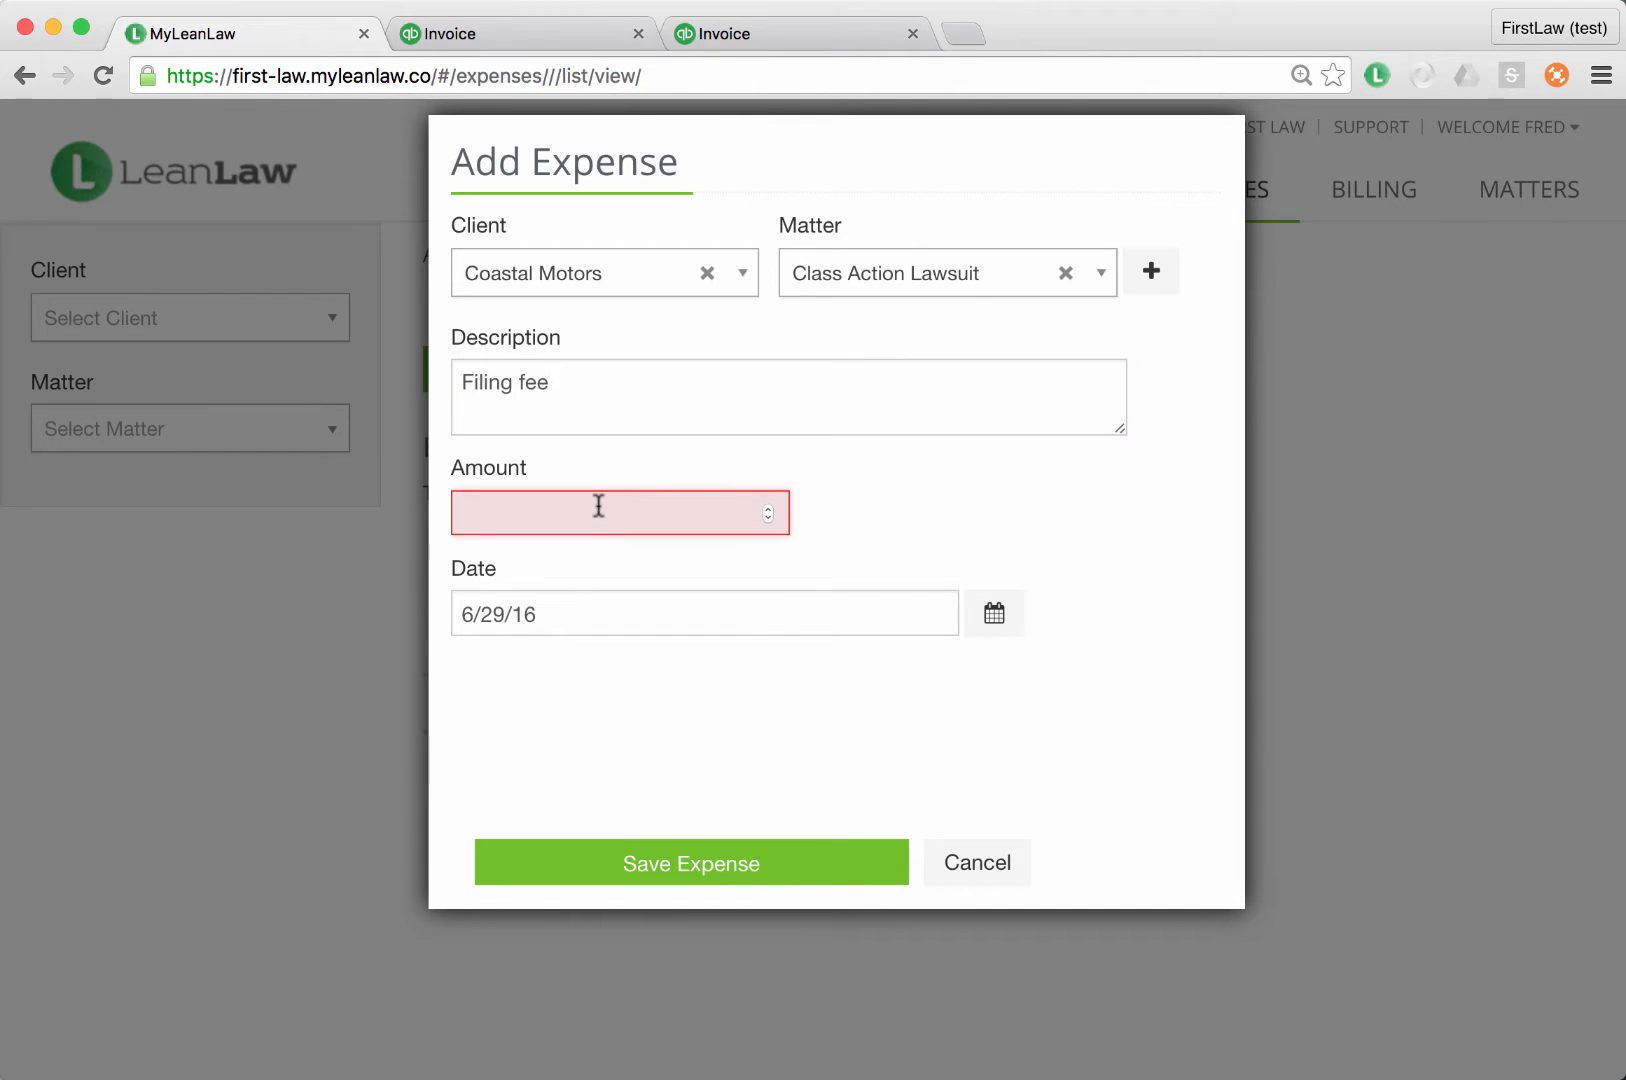
pyautogui.write('50')
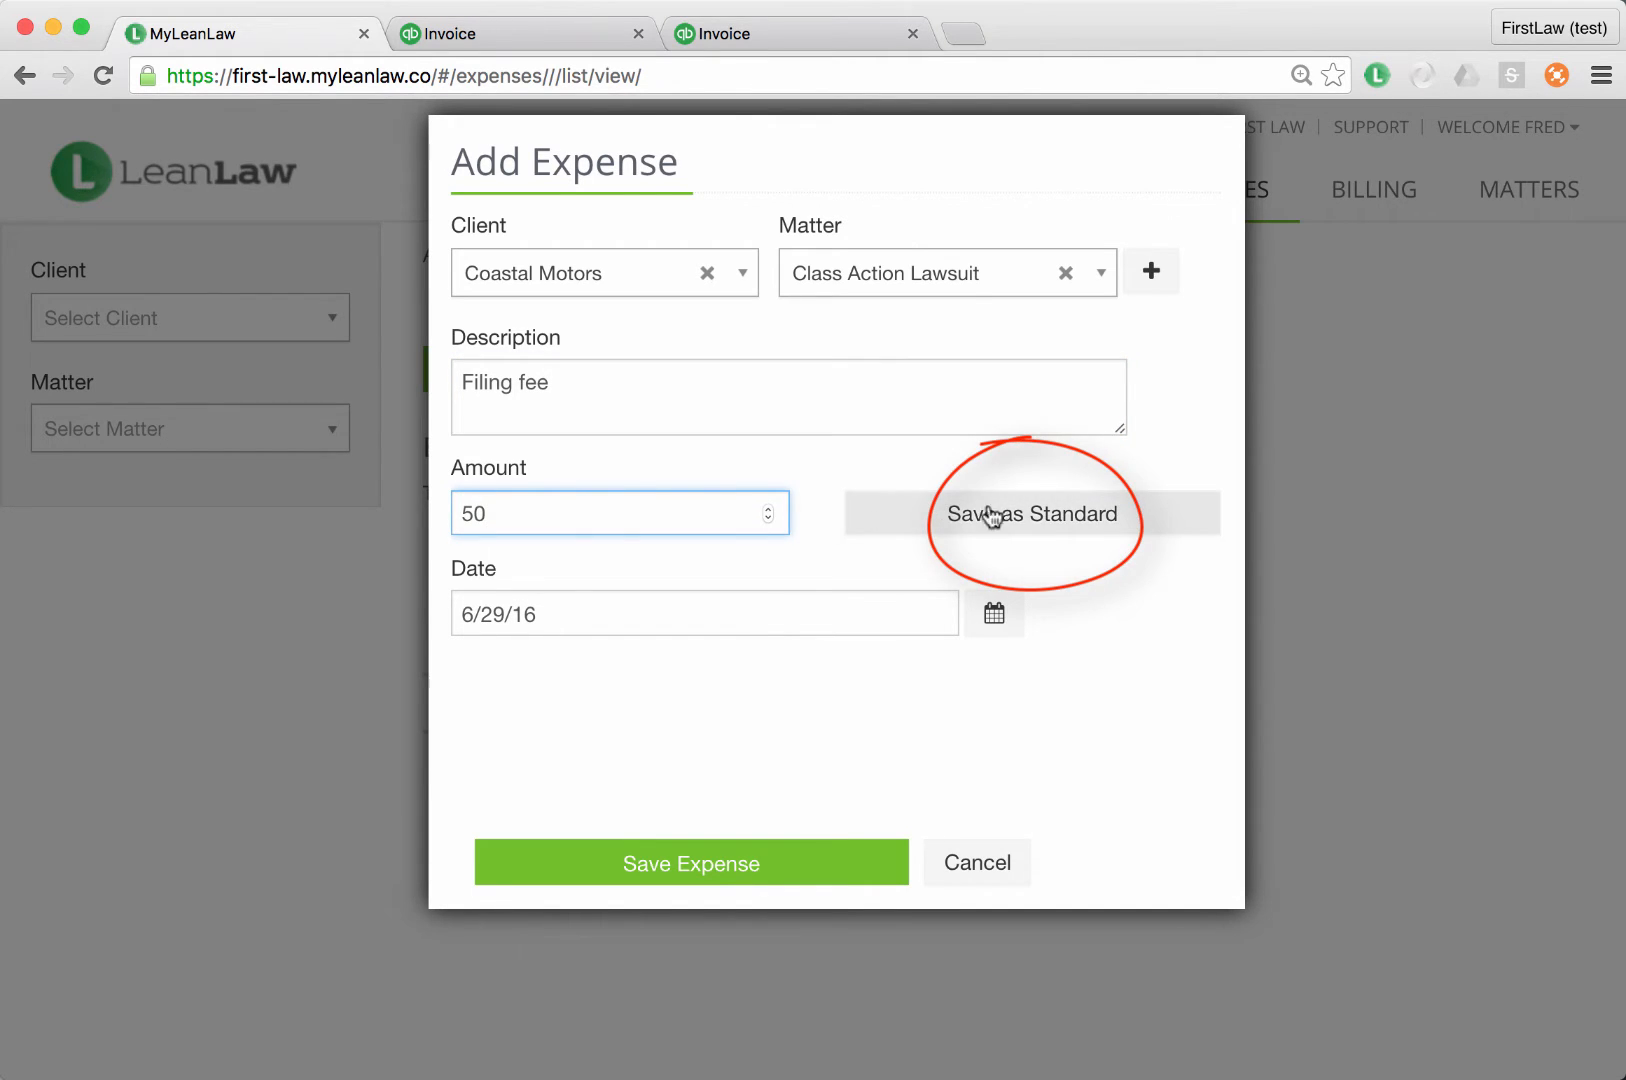
# Step: Store the filing fee as a standard expense and save the expense itself
pyautogui.click(1063, 520)
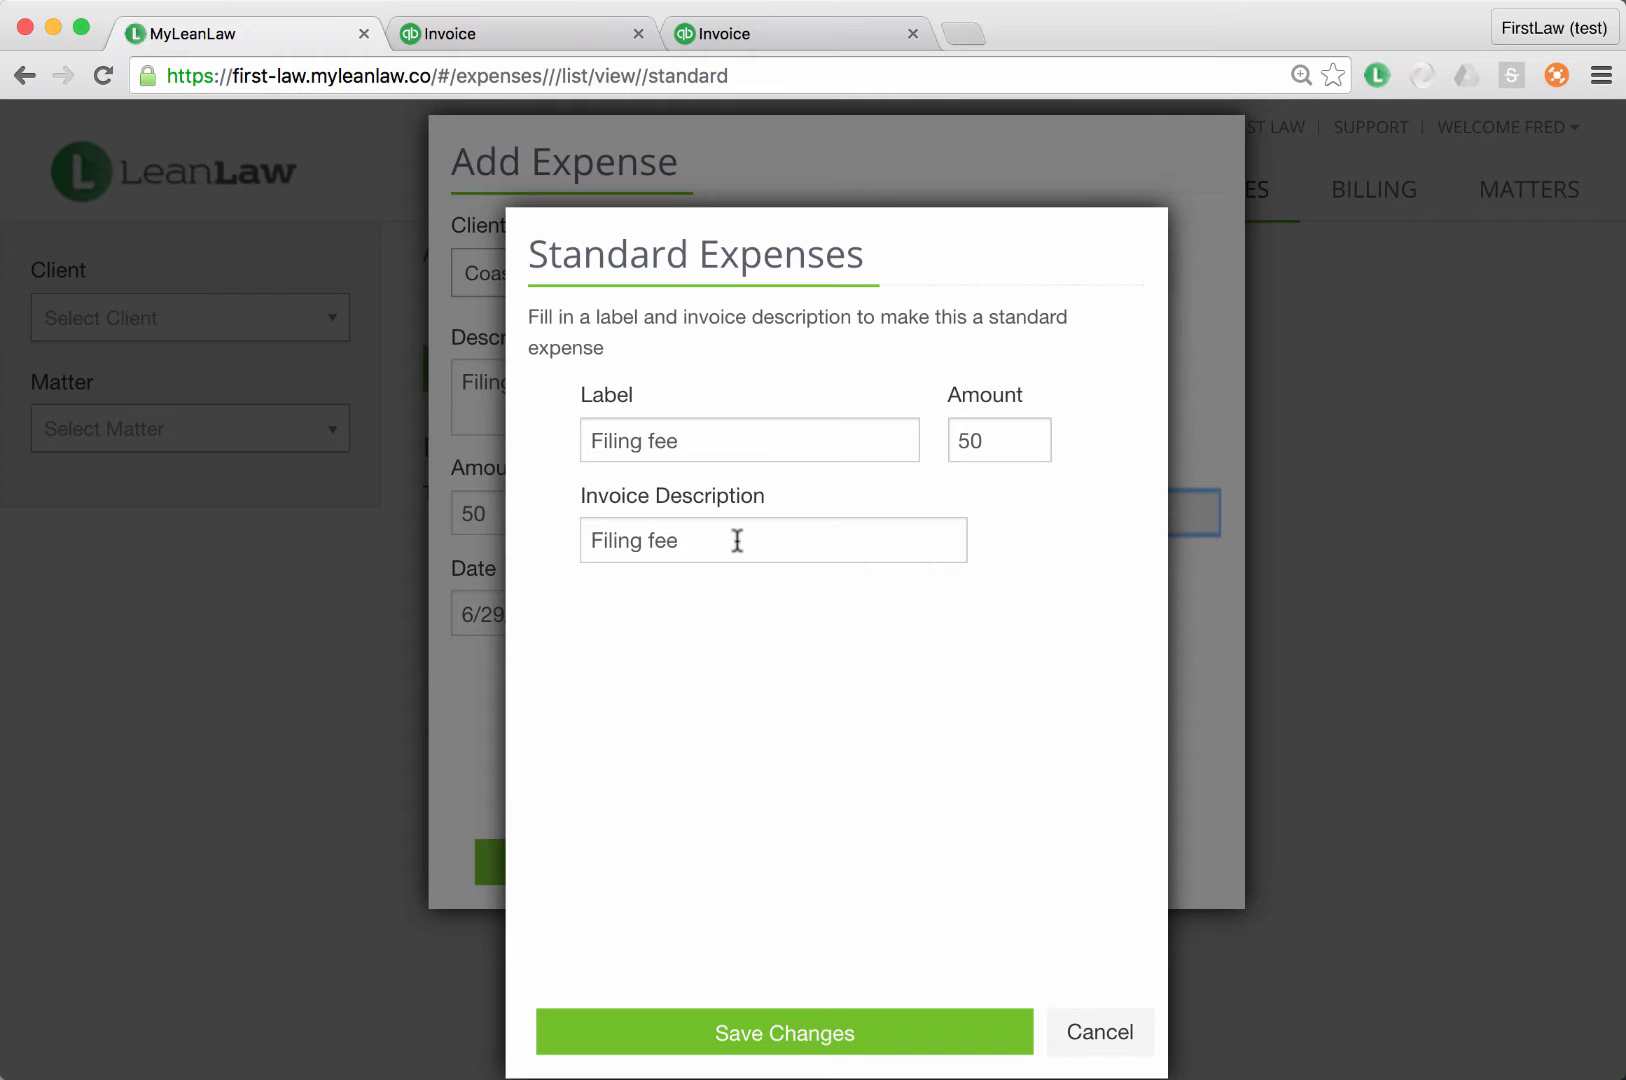
pyautogui.click(790, 1040)
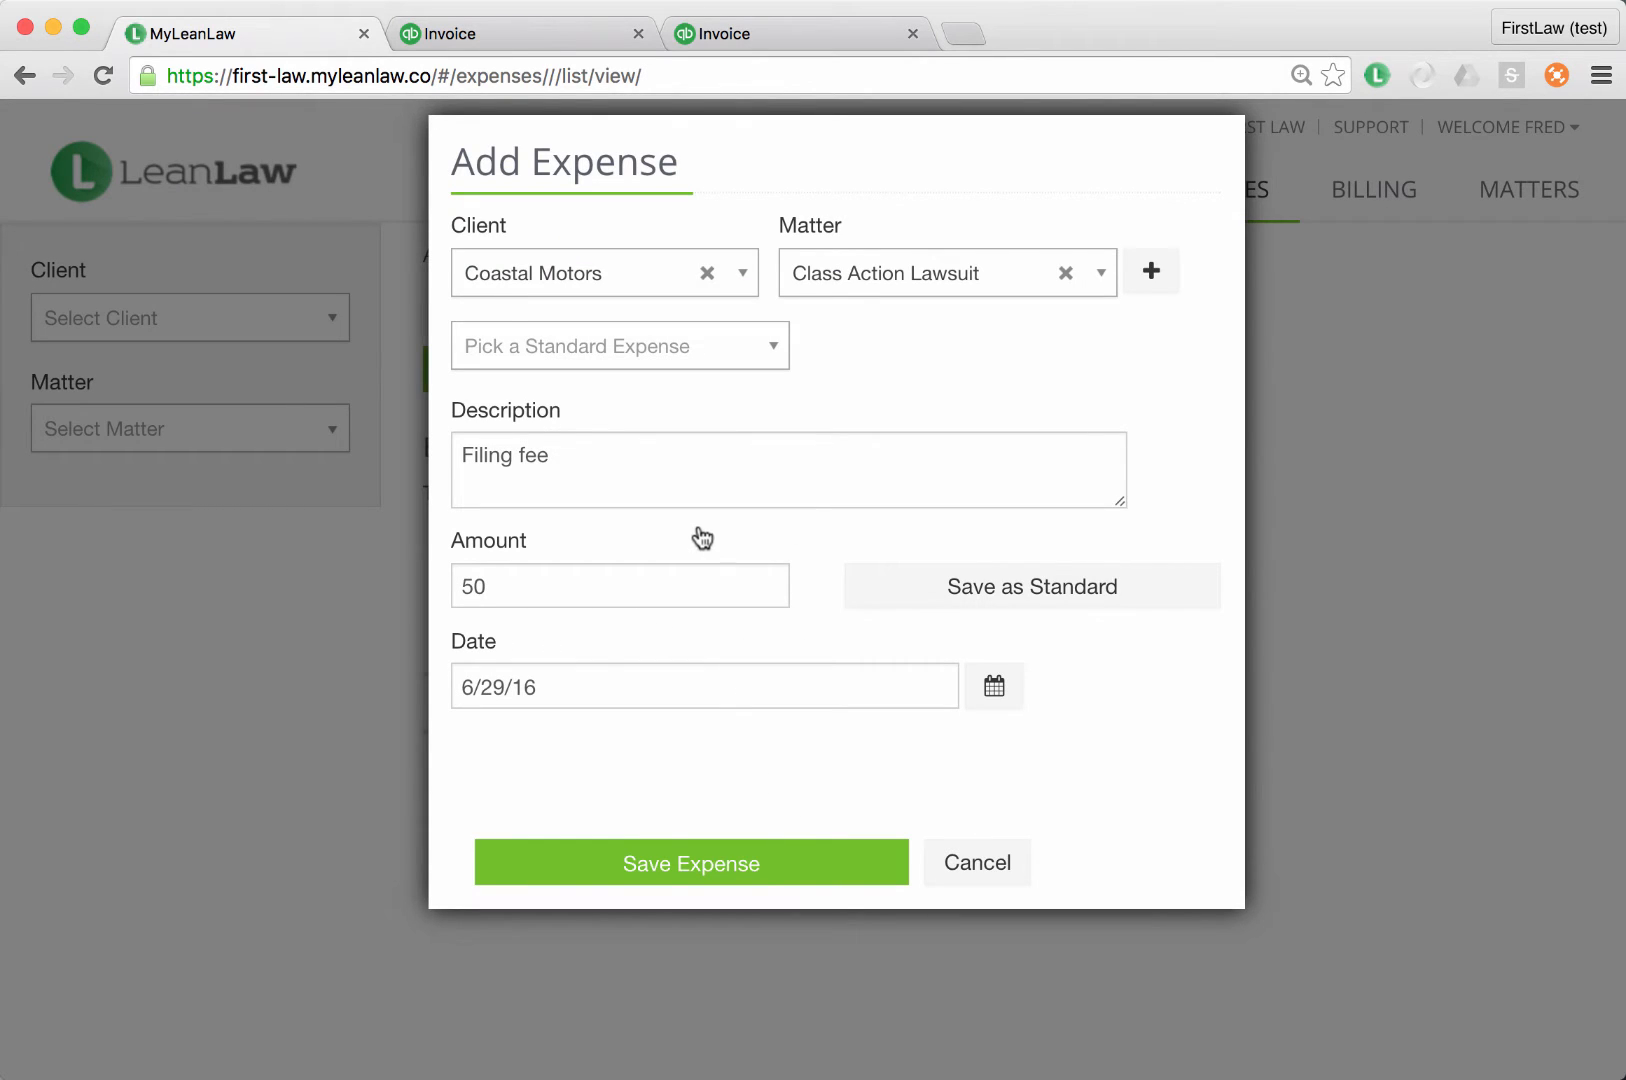
pyautogui.click(668, 866)
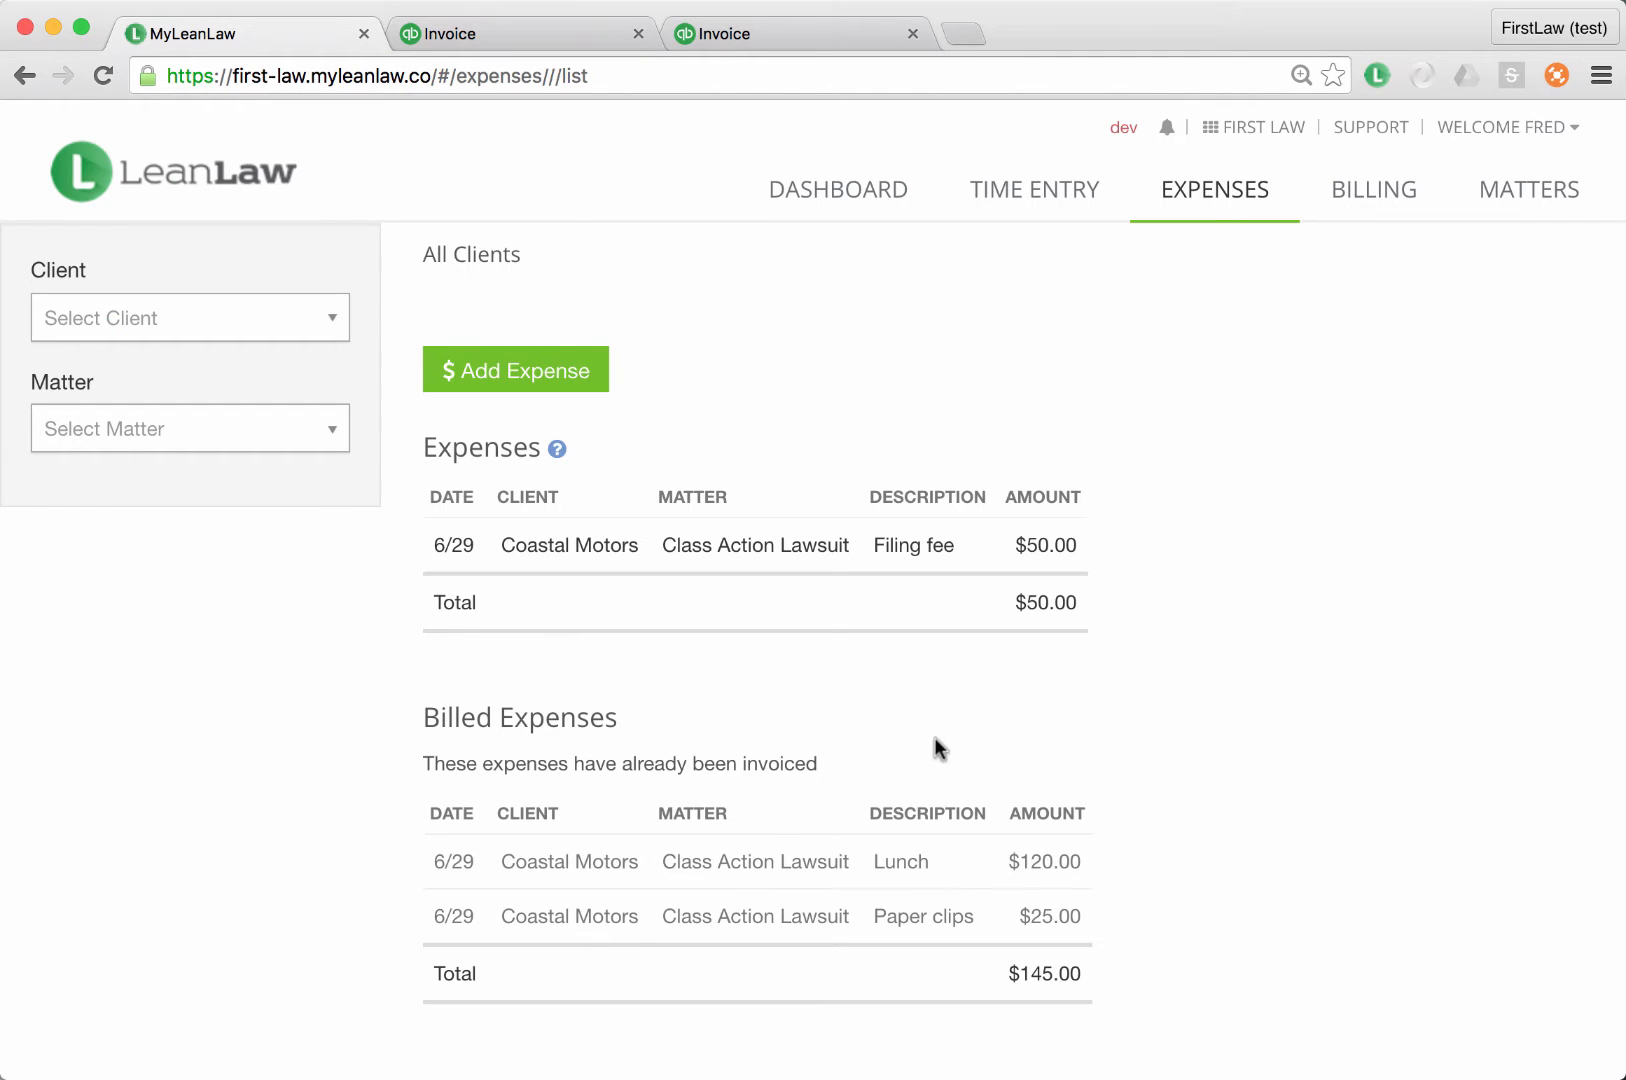
# Step: Add an expense for McKernon Motors' Acquisition matter using the Filing fee standard expense, and save it
pyautogui.click(548, 385)
pyautogui.click(596, 284)
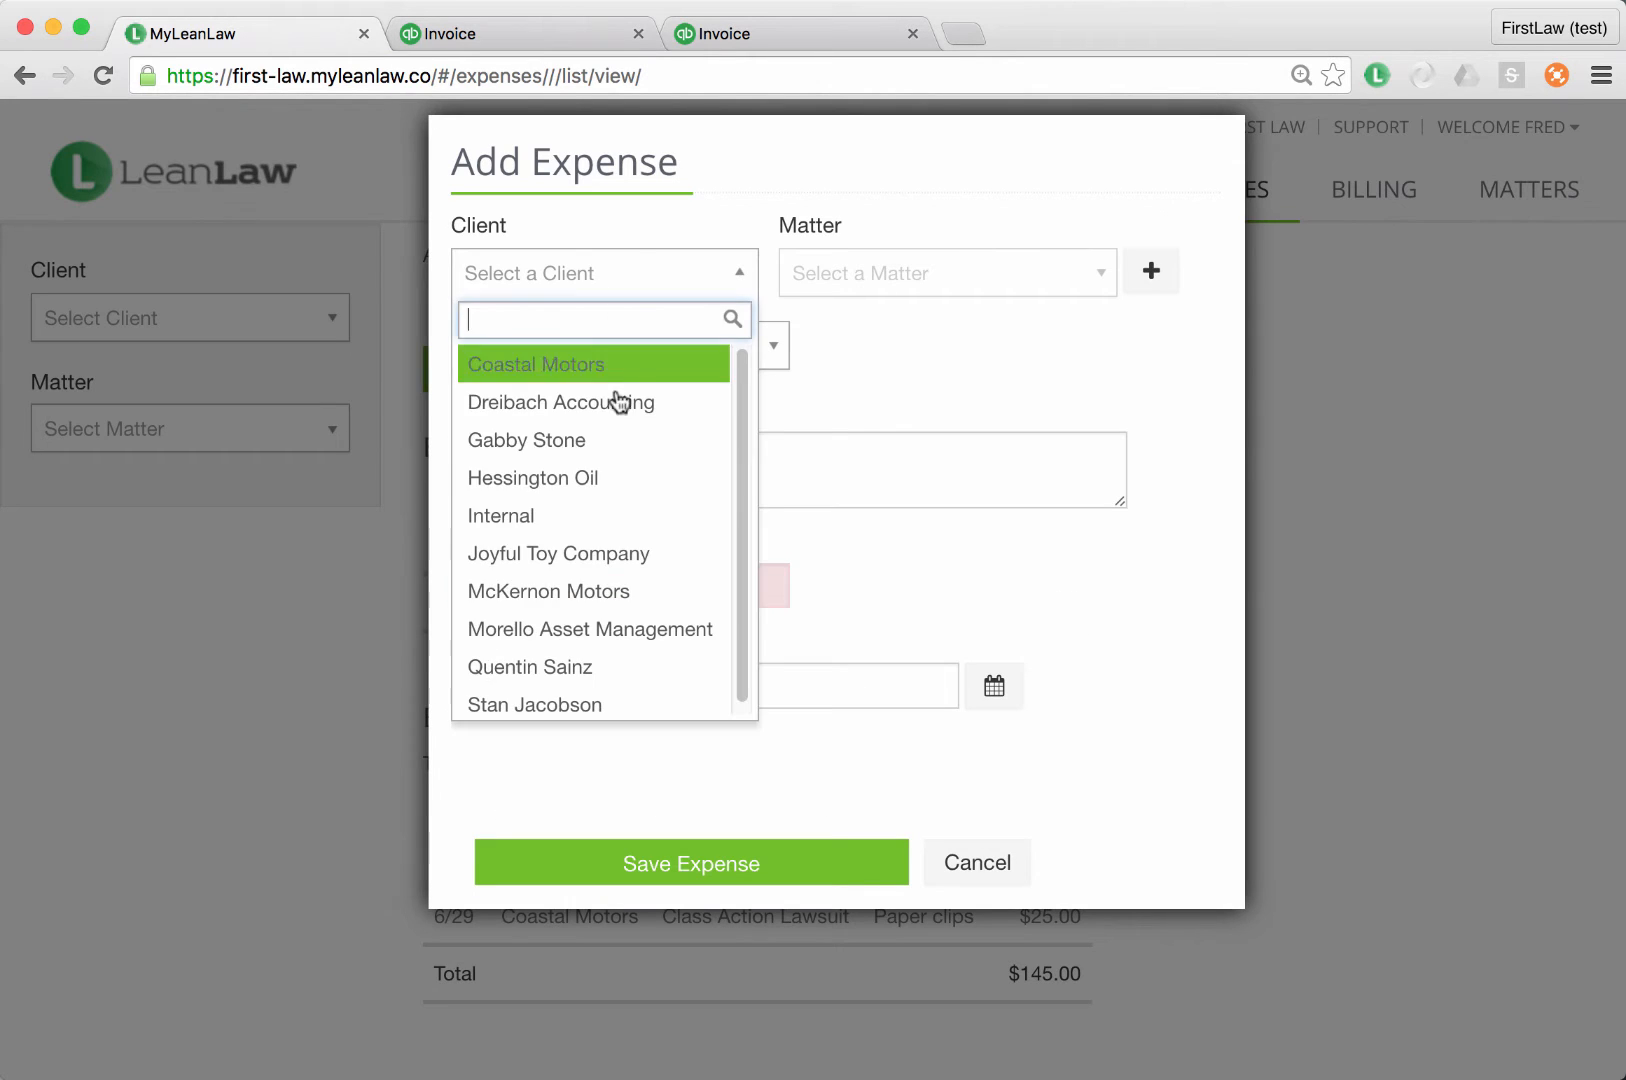
pyautogui.click(607, 588)
pyautogui.click(889, 292)
pyautogui.click(889, 362)
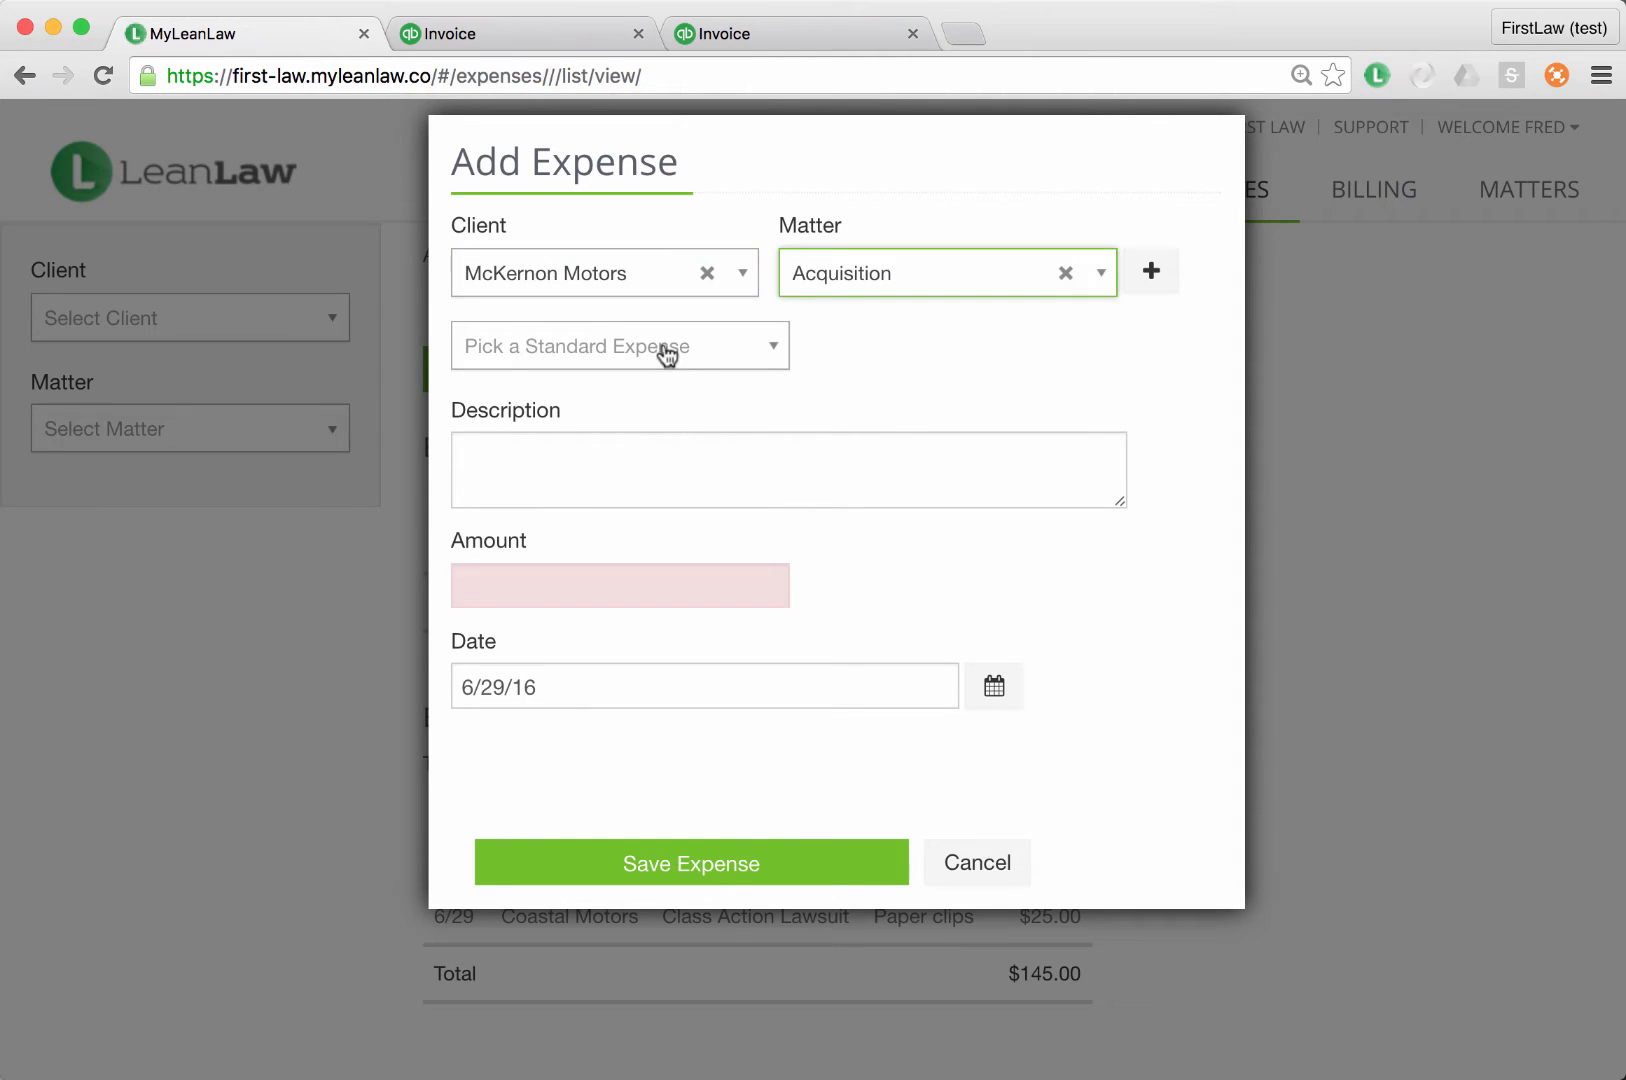
pyautogui.click(771, 349)
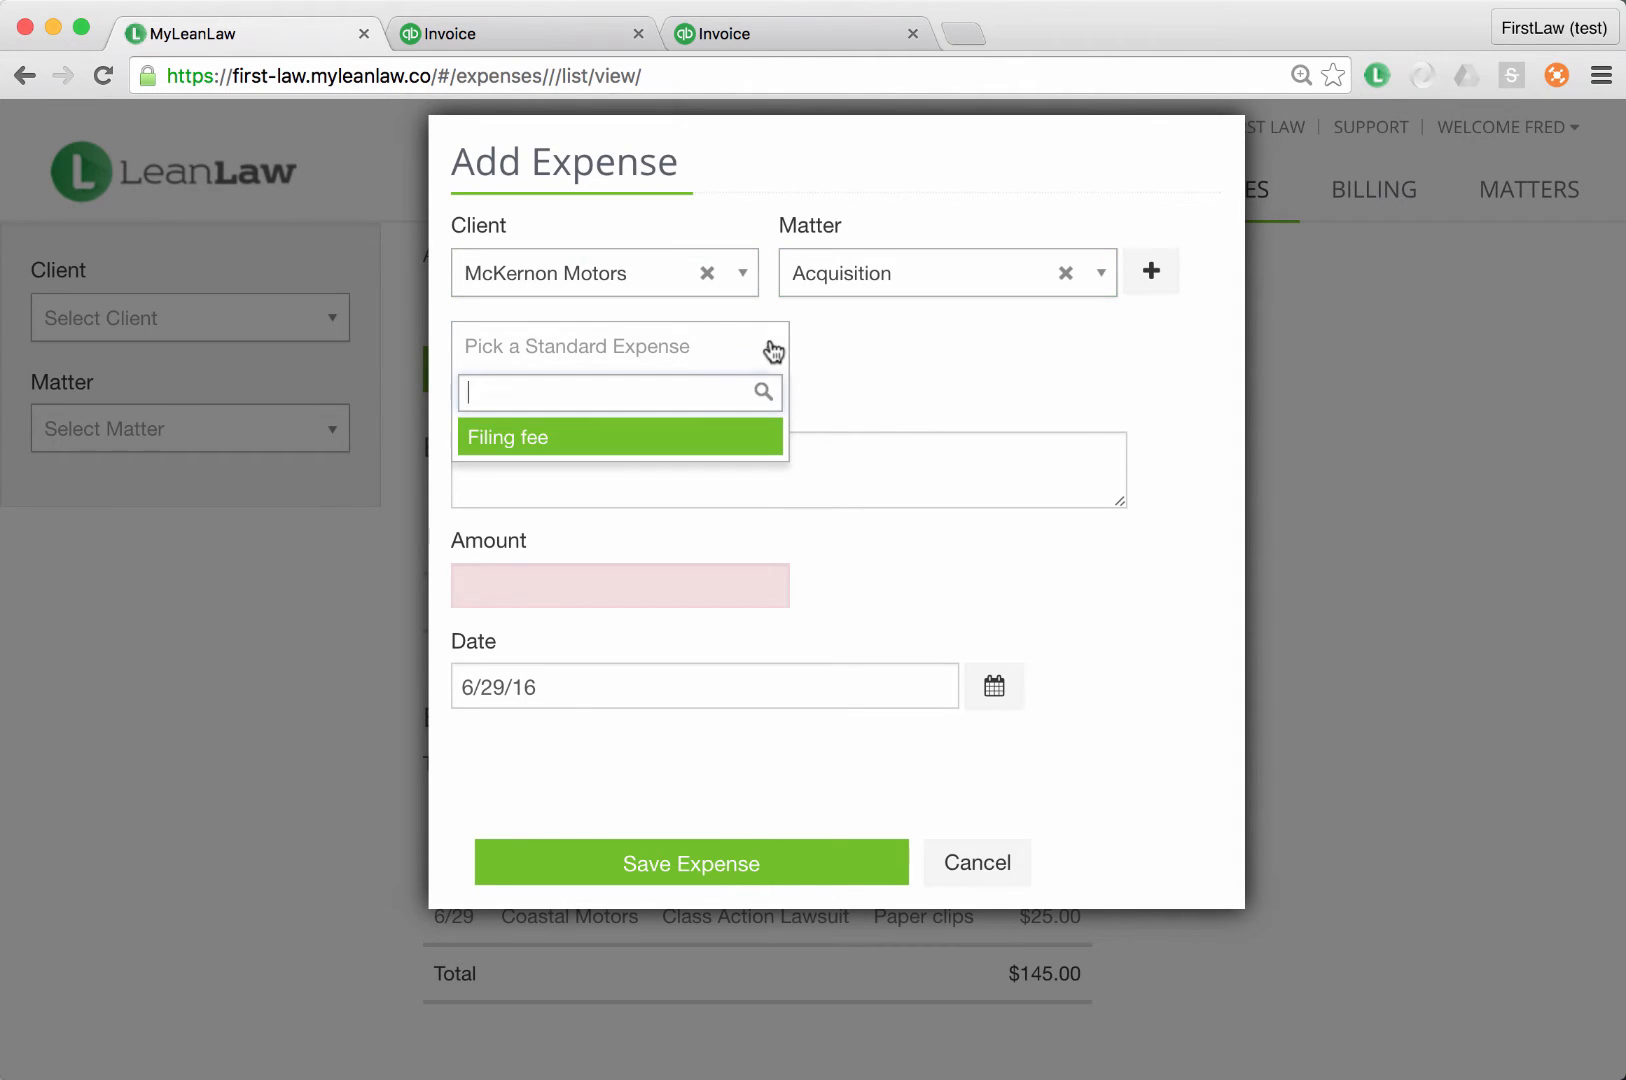
pyautogui.click(741, 446)
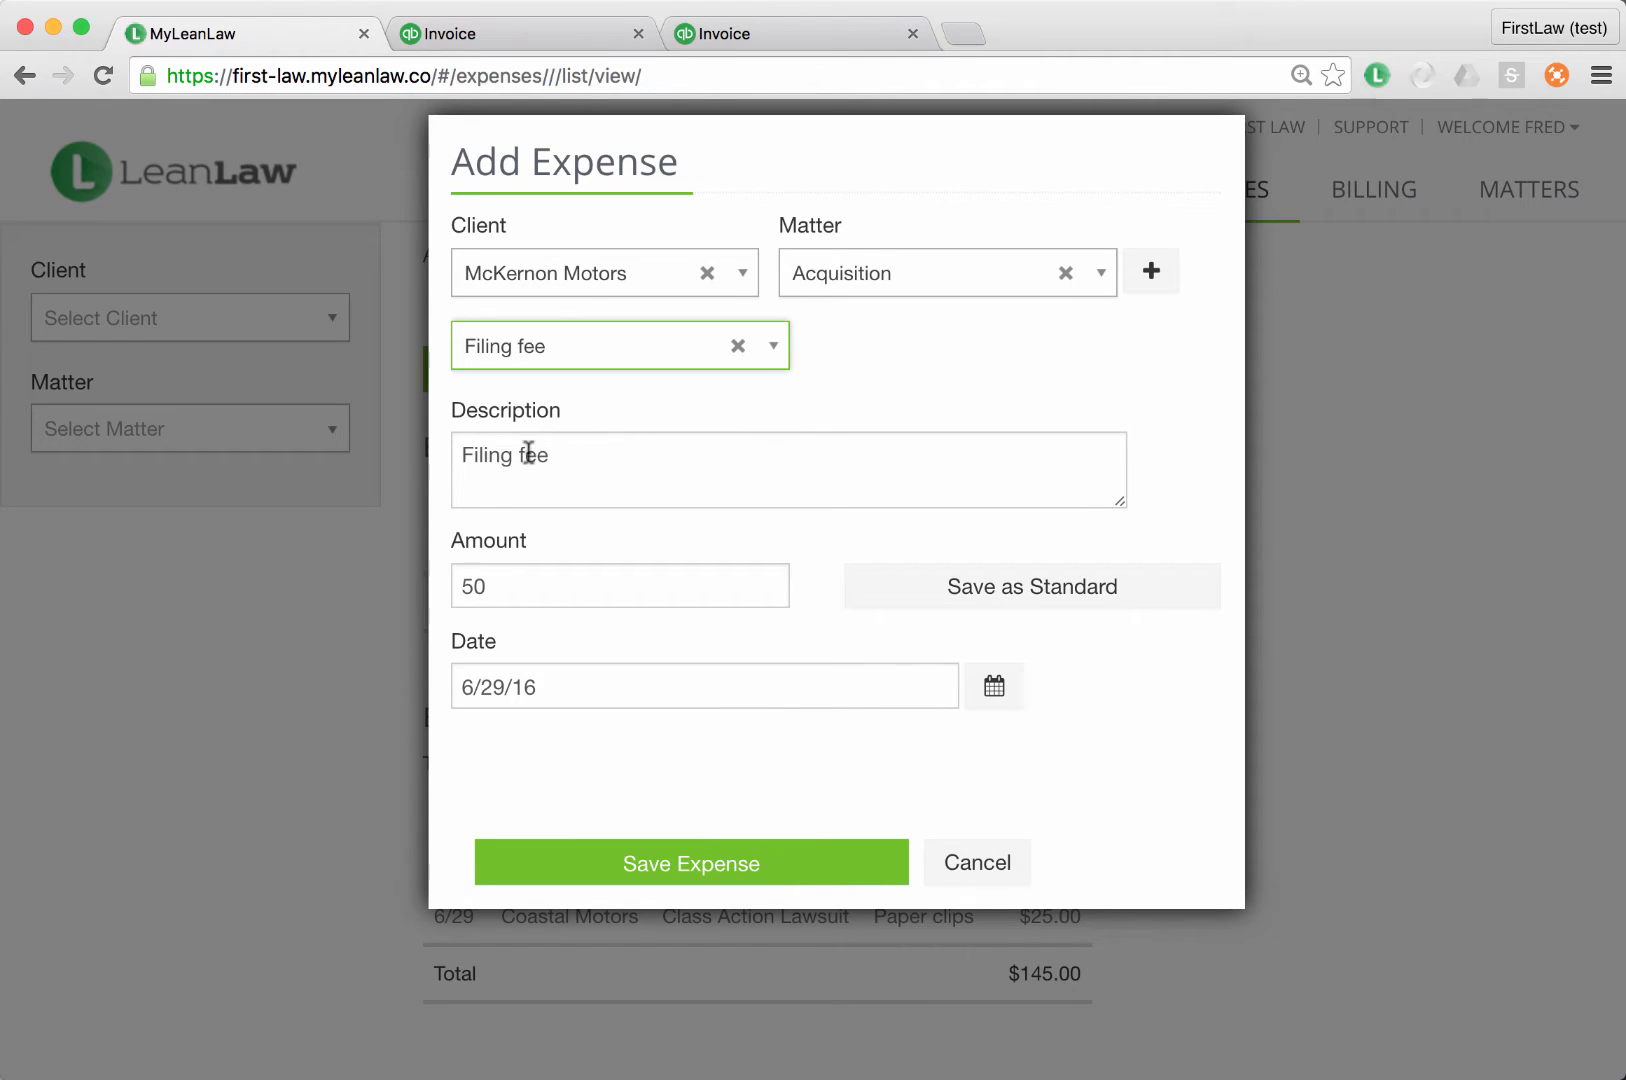
pyautogui.click(722, 872)
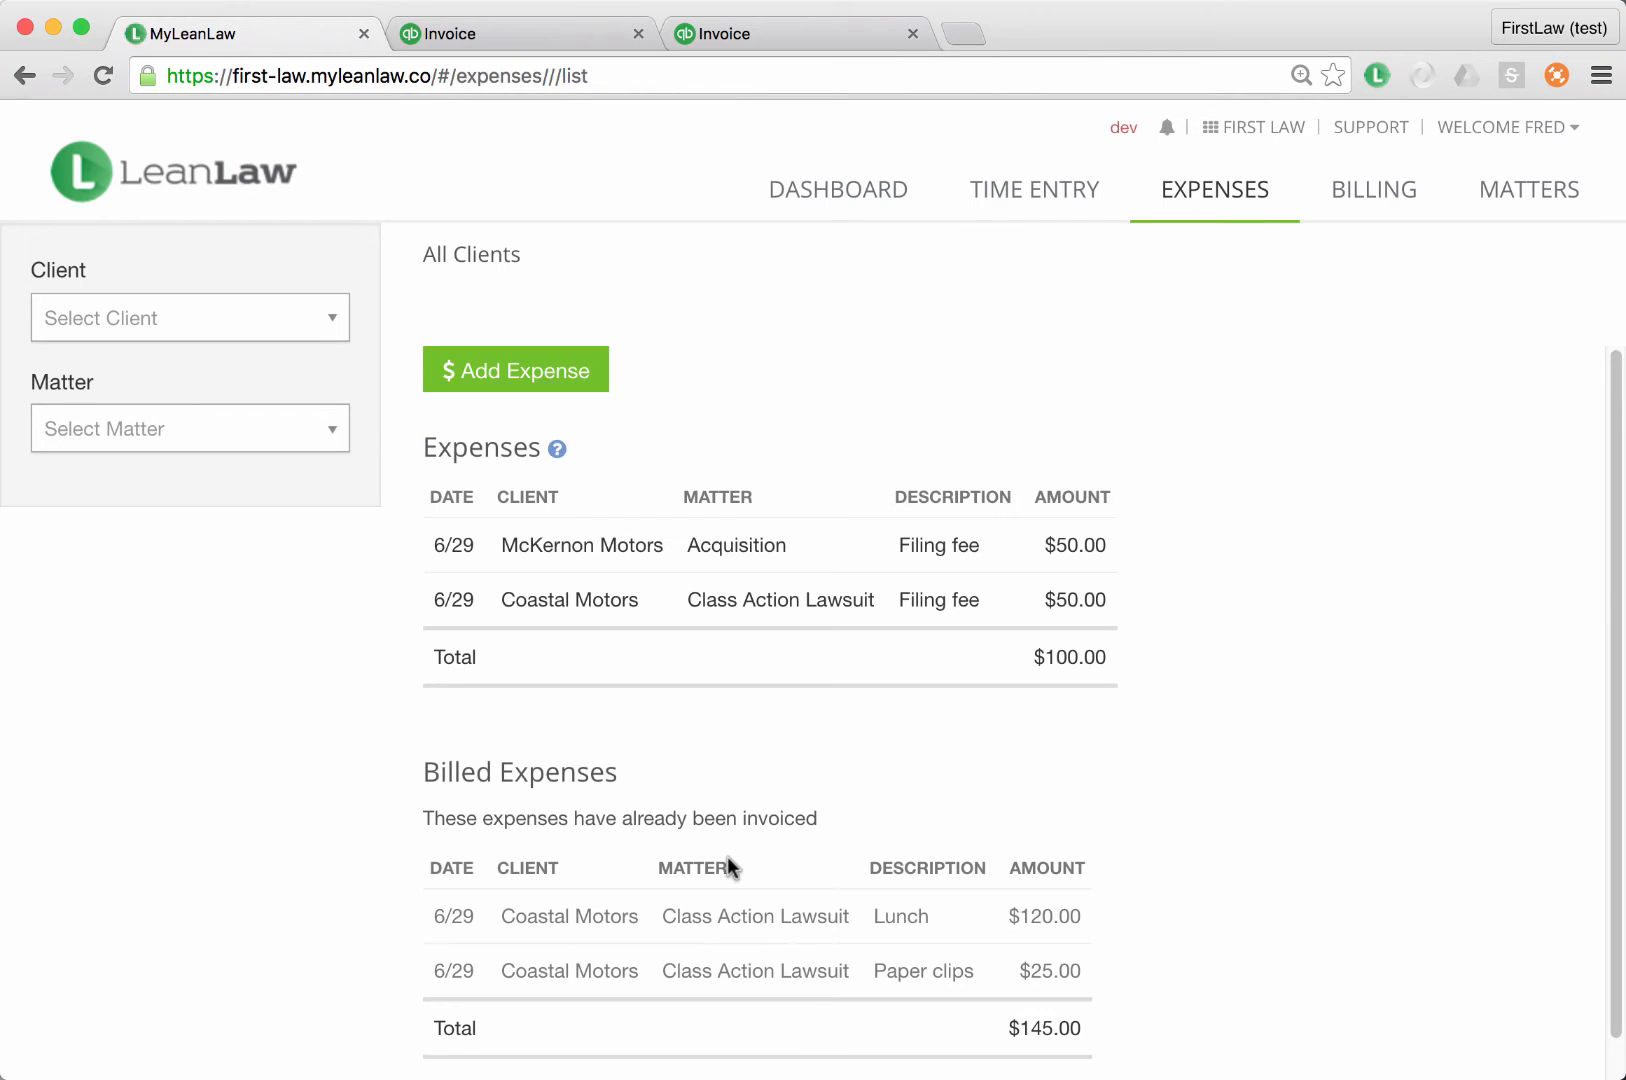
# Step: Open the billing rates in the user settings and examine the standard fixed fees and standard expenses
pyautogui.click(1500, 127)
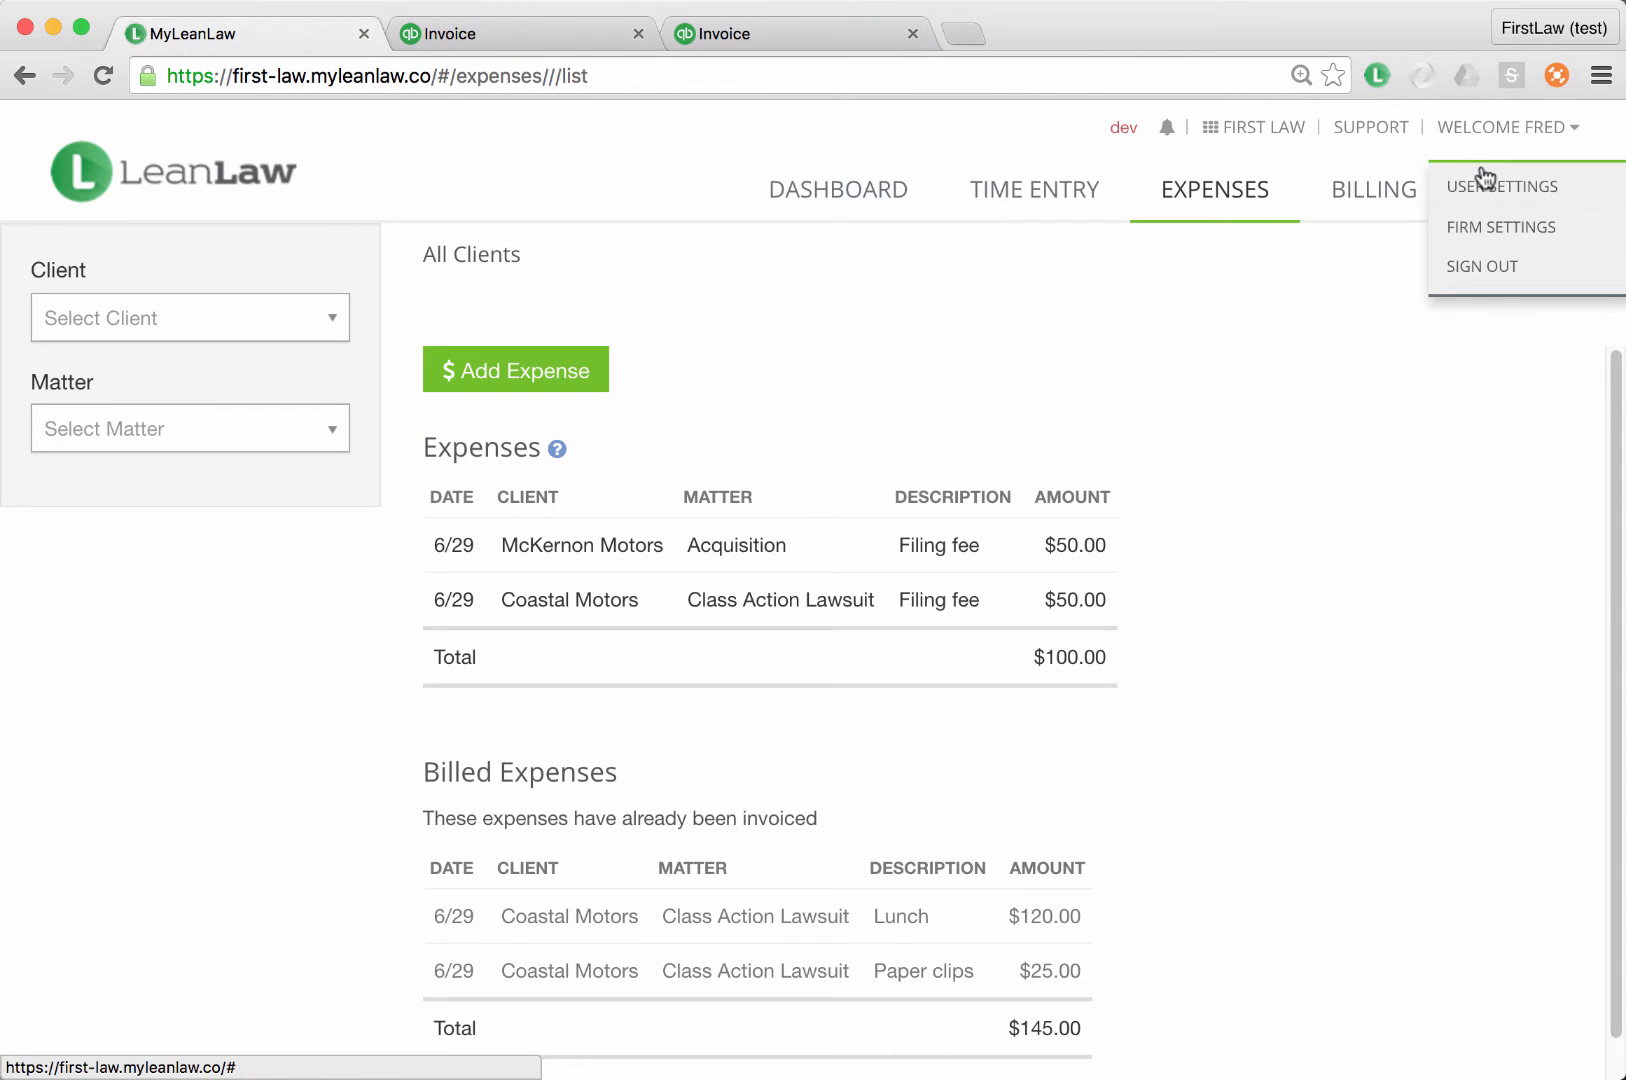
pyautogui.click(1483, 193)
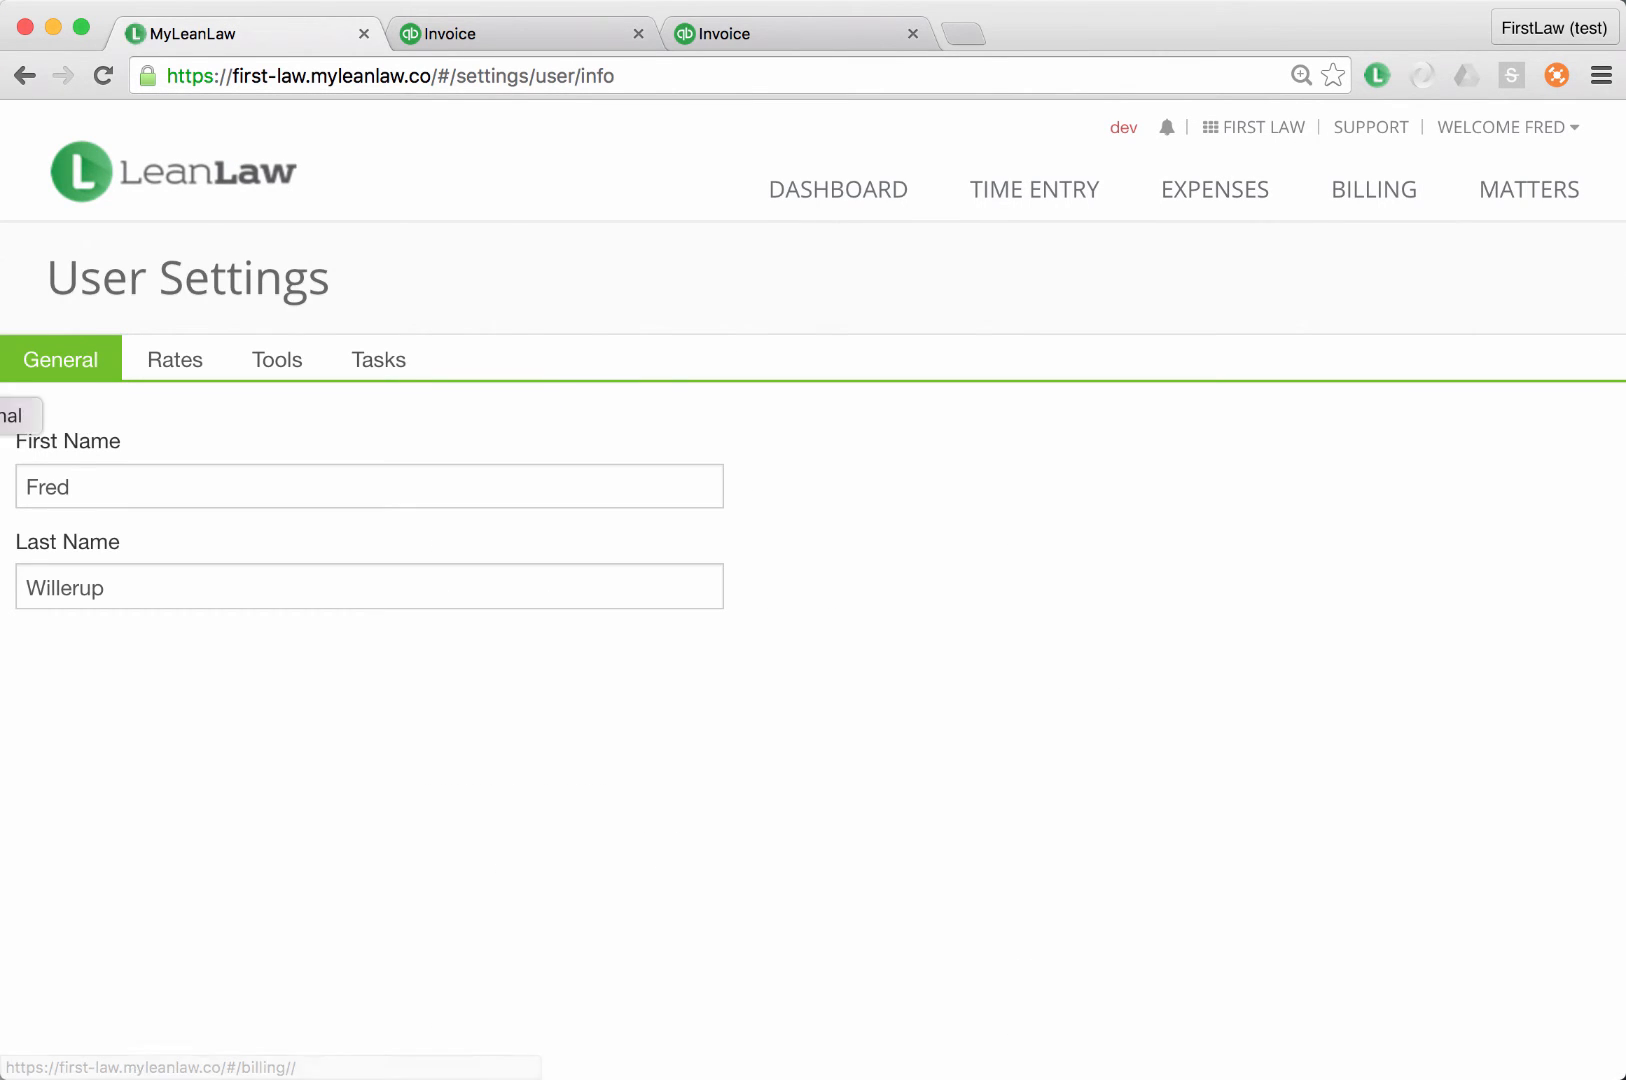
pyautogui.click(166, 368)
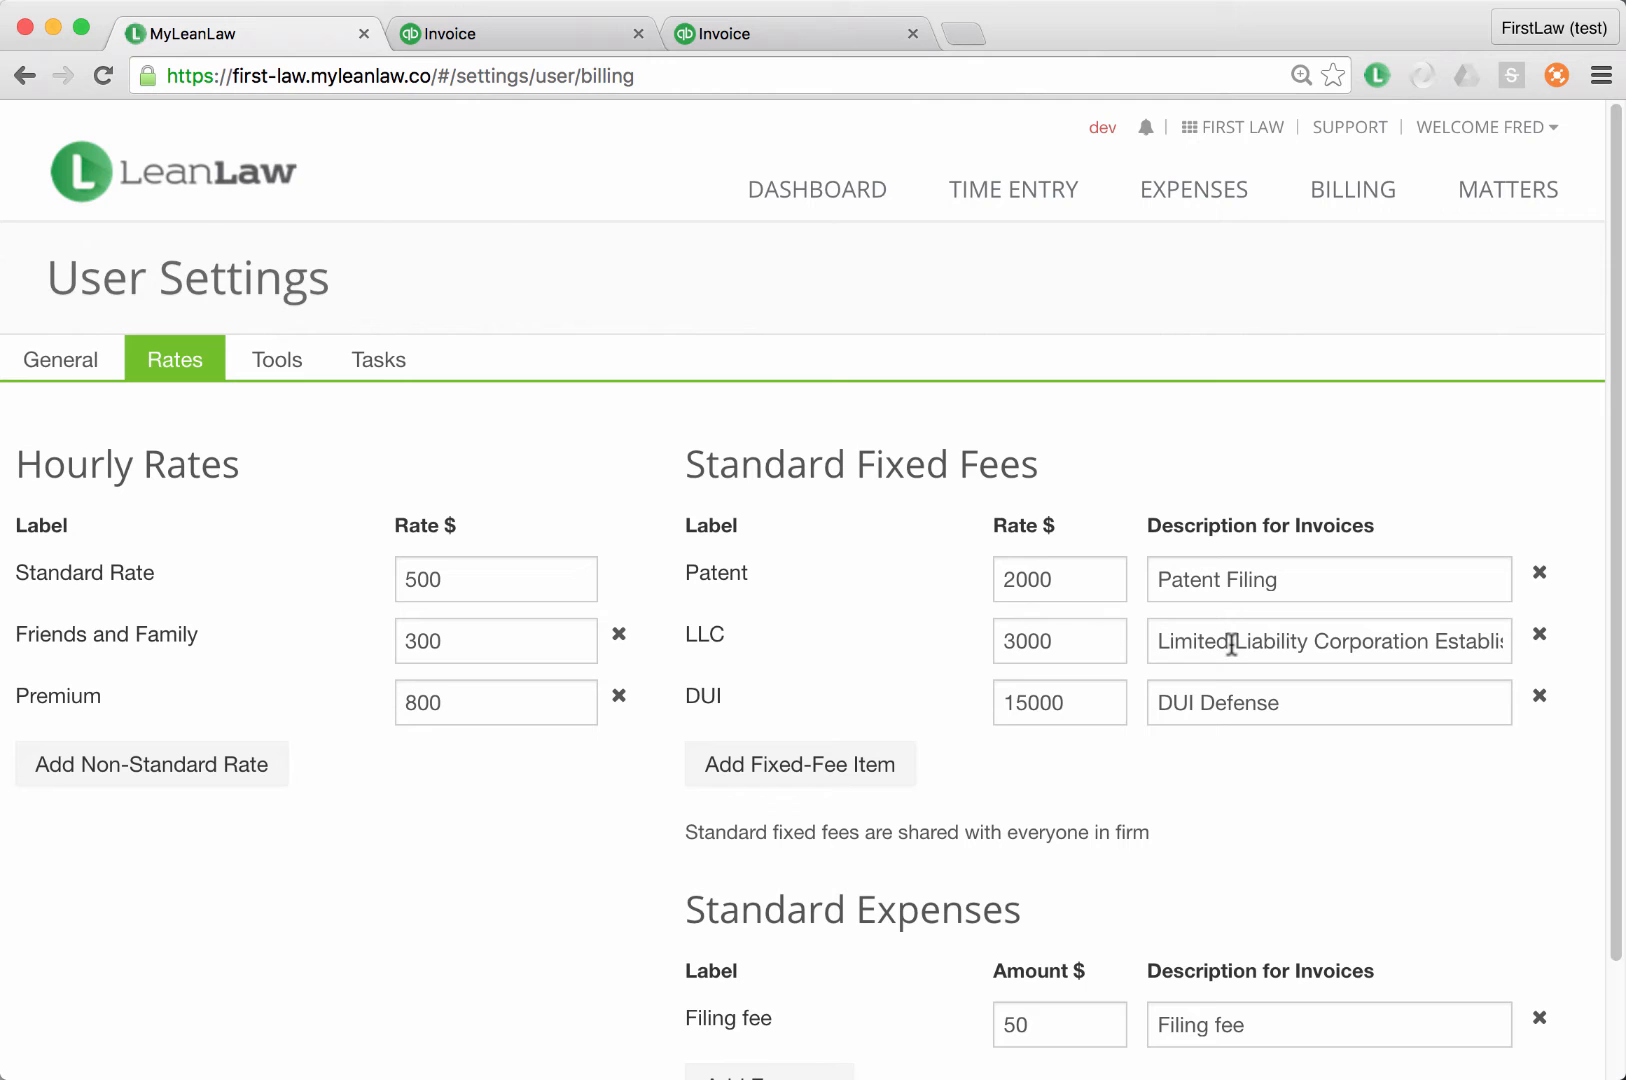
pyautogui.scroll(-3, 1231, 647)
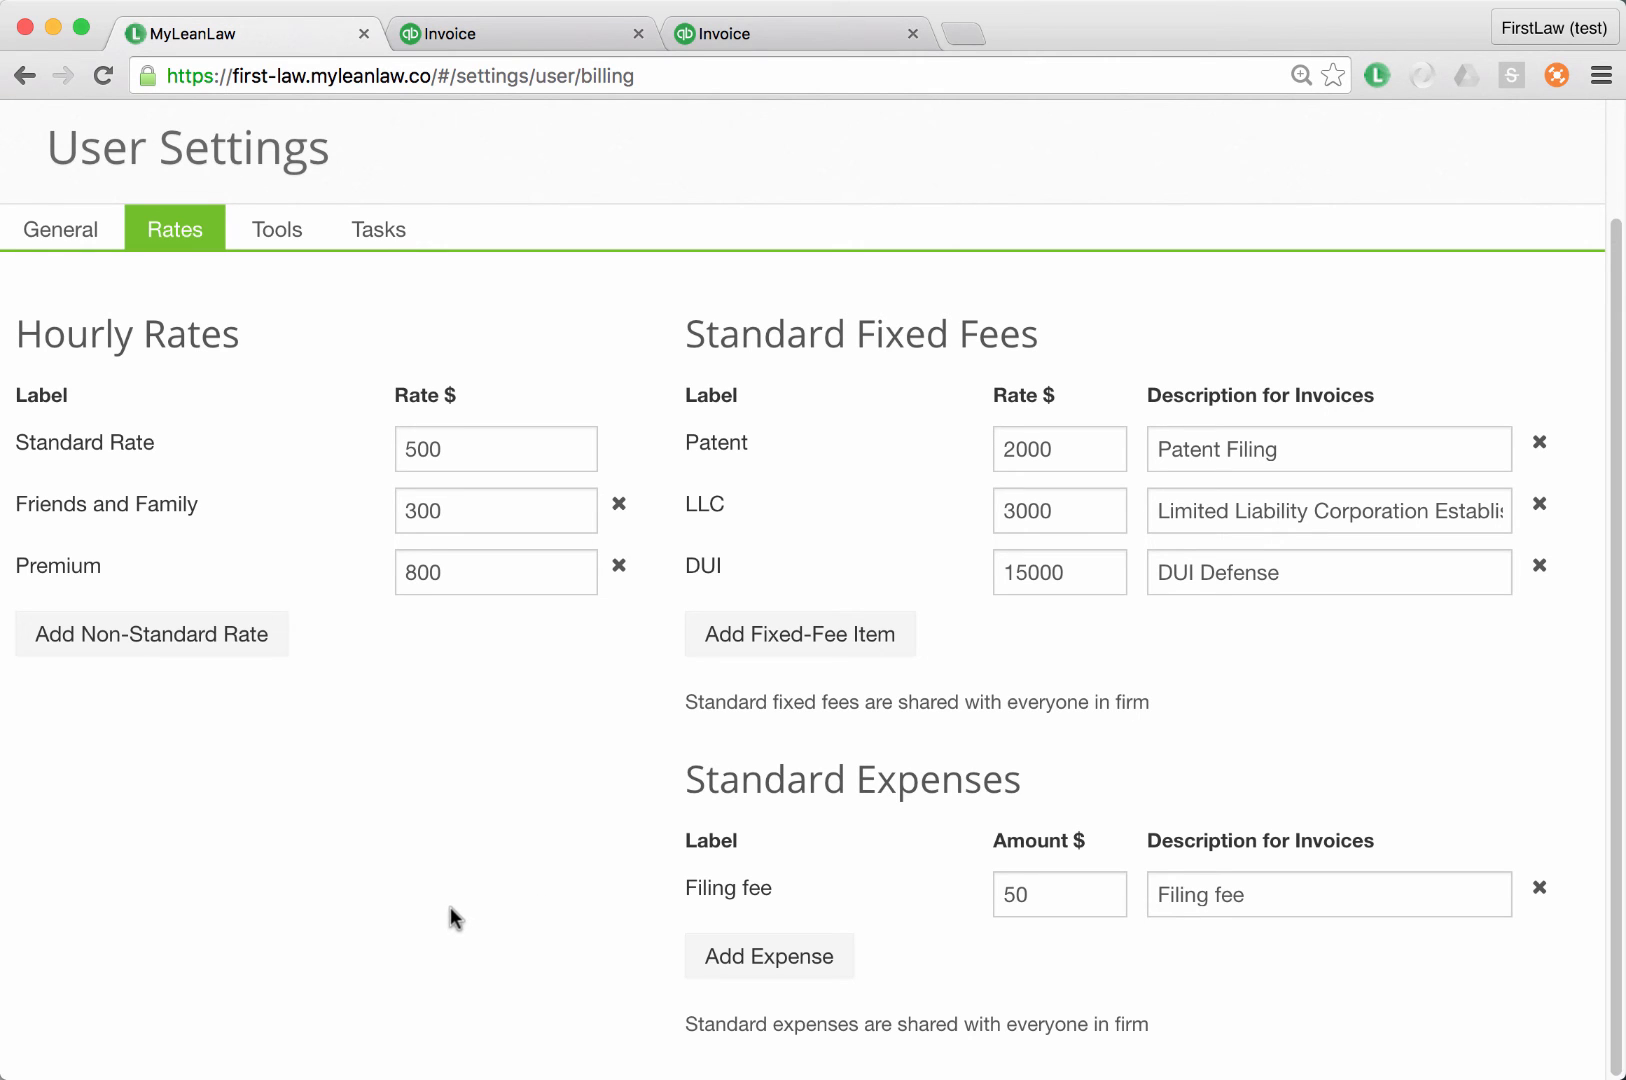
pyautogui.scroll(2, 450, 907)
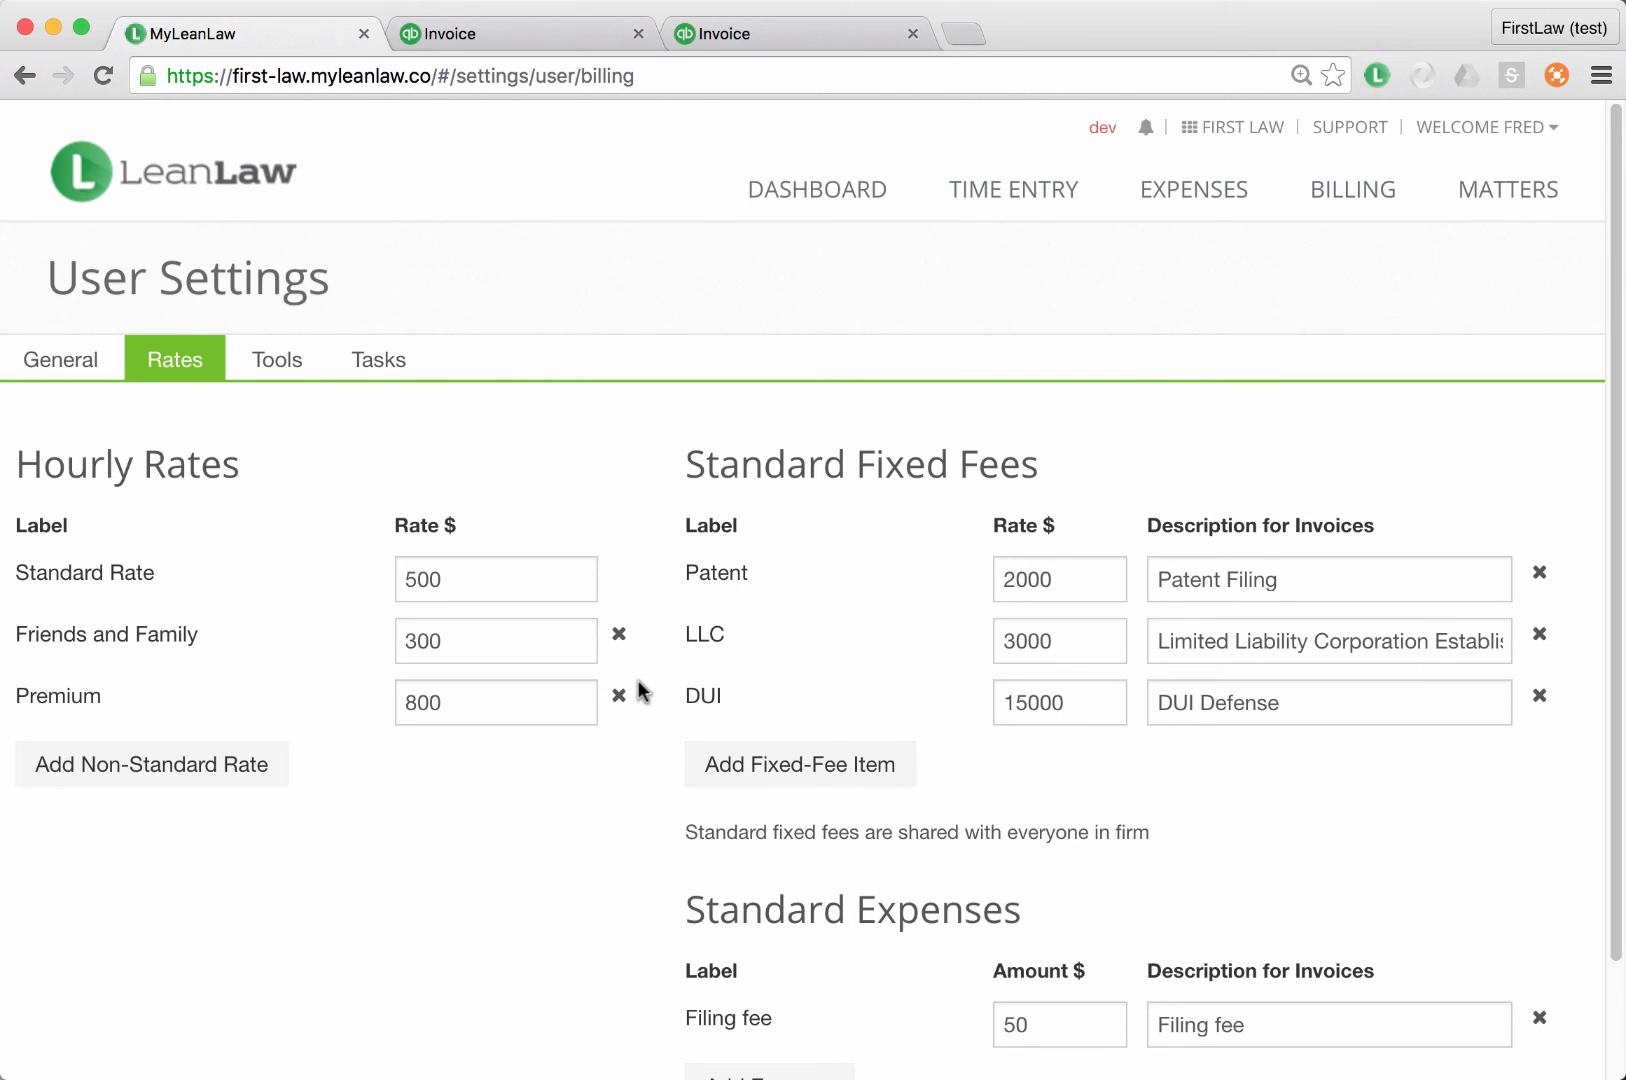